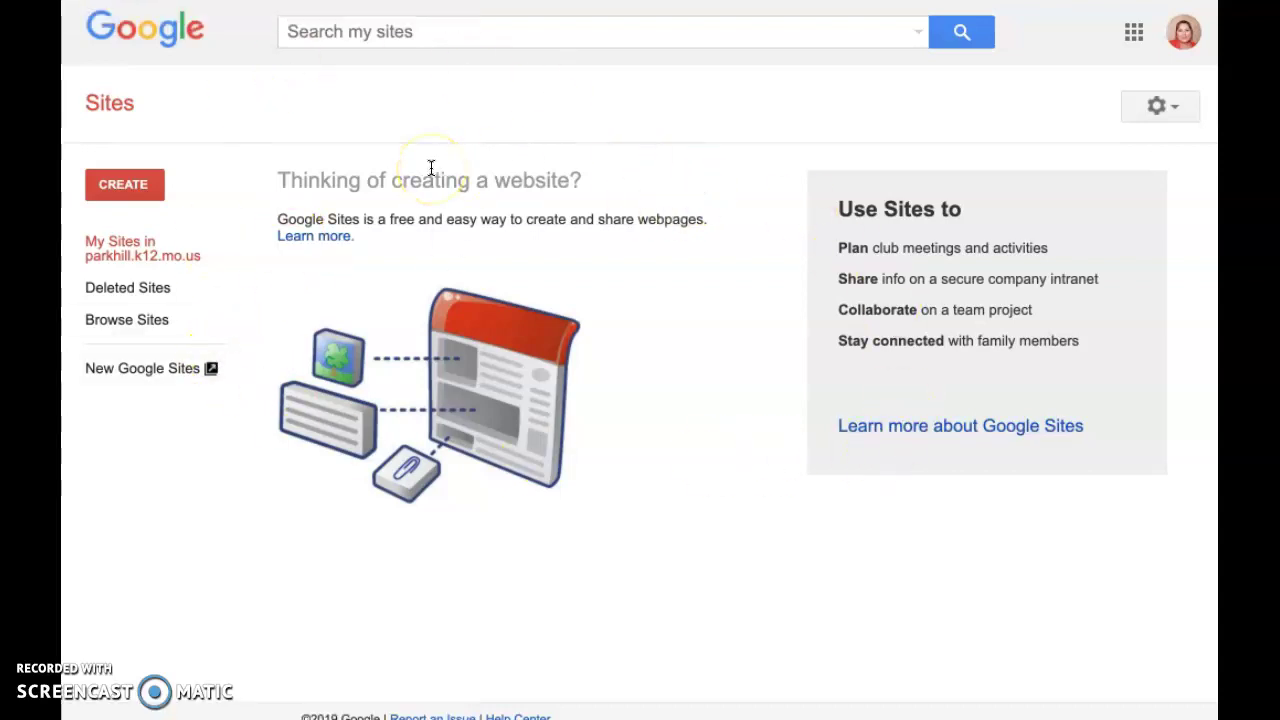
# Open the 7th grade portfolio in new Google Sites and go to its Argumentative Writing page under ELA Writing.
pyautogui.click(118, 380)
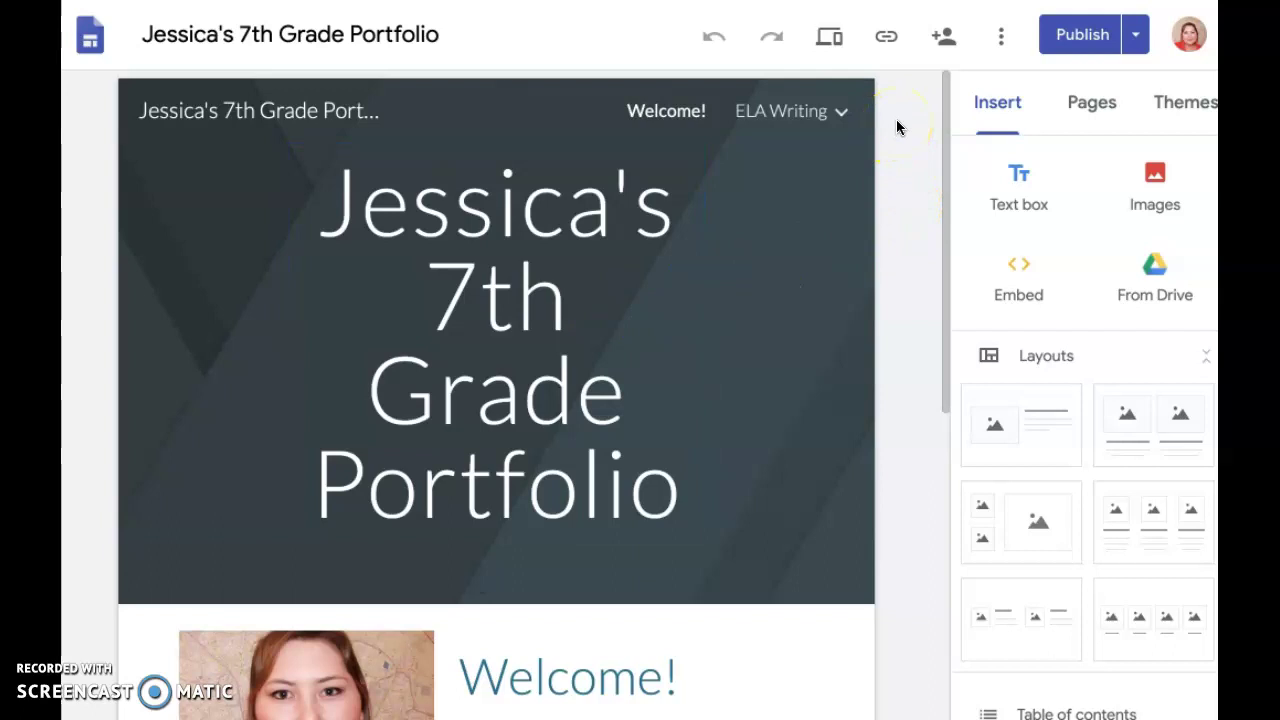
pyautogui.click(830, 113)
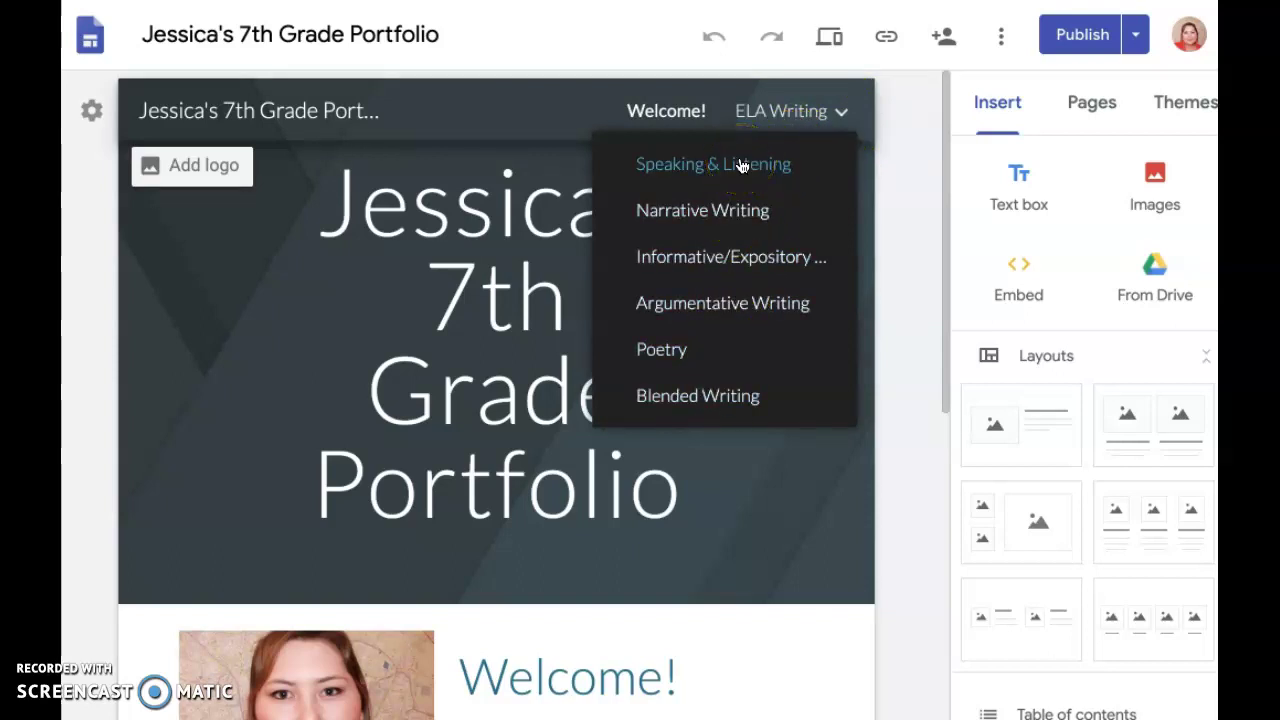
pyautogui.click(731, 307)
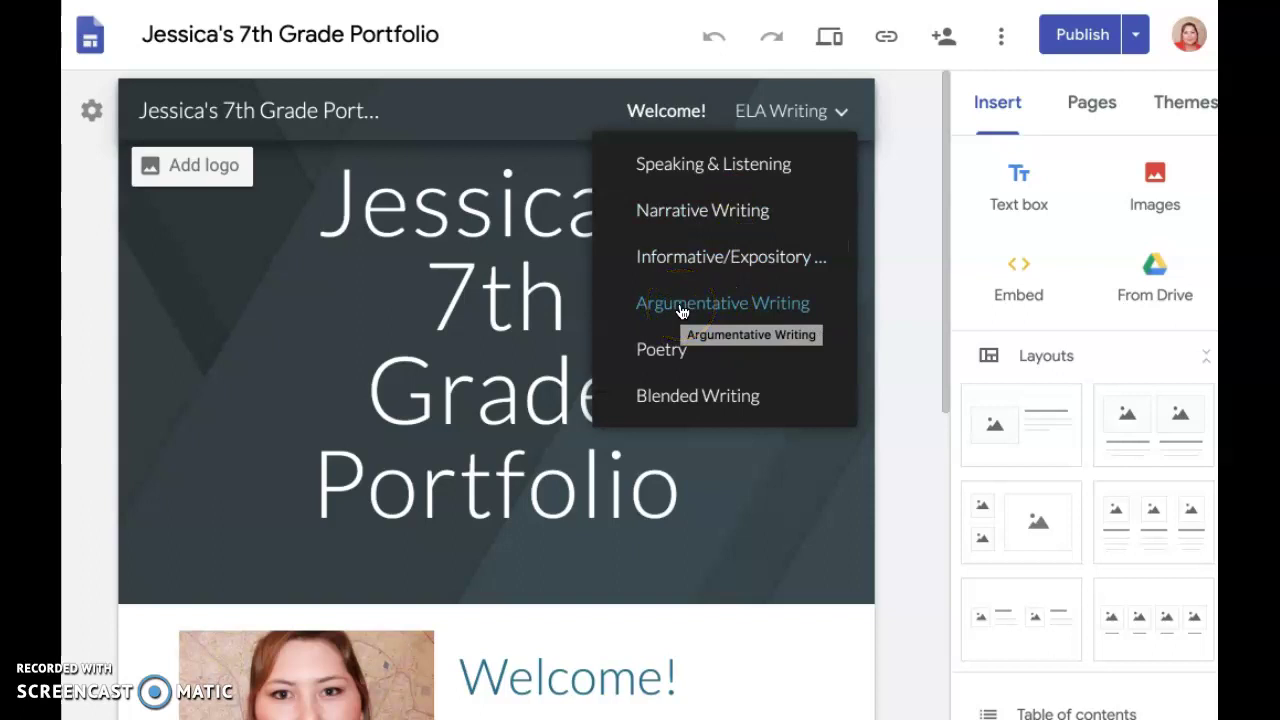
pyautogui.click(682, 310)
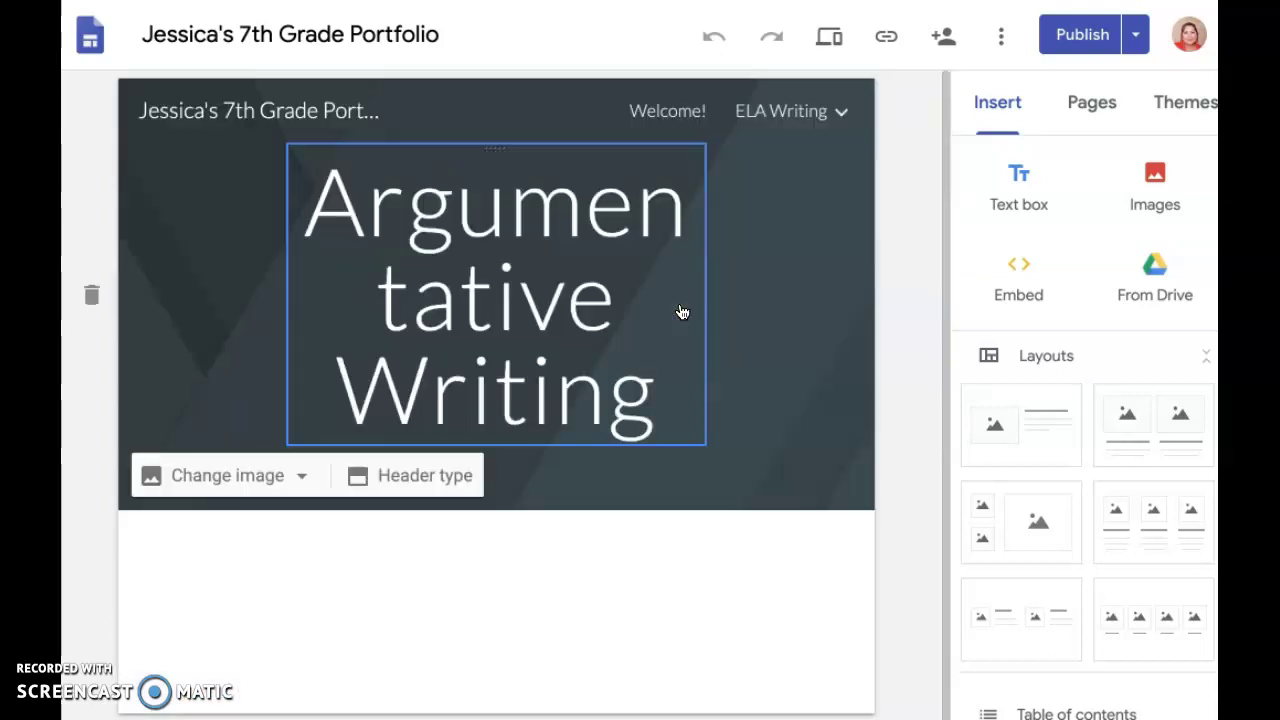
pyautogui.click(848, 413)
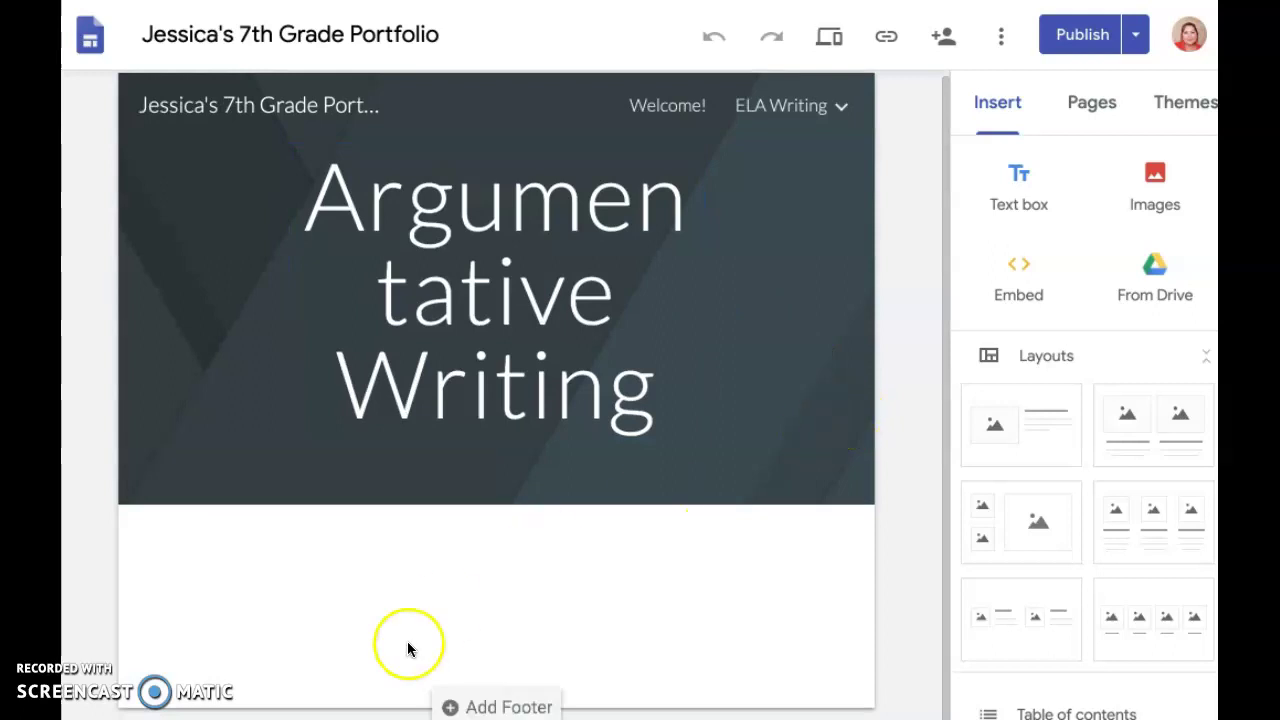
# Change the text style of the Argumentative Writing page title in the banner to Heading.
pyautogui.click(516, 253)
pyautogui.moveTo(352, 194); pyautogui.dragTo(713, 433)
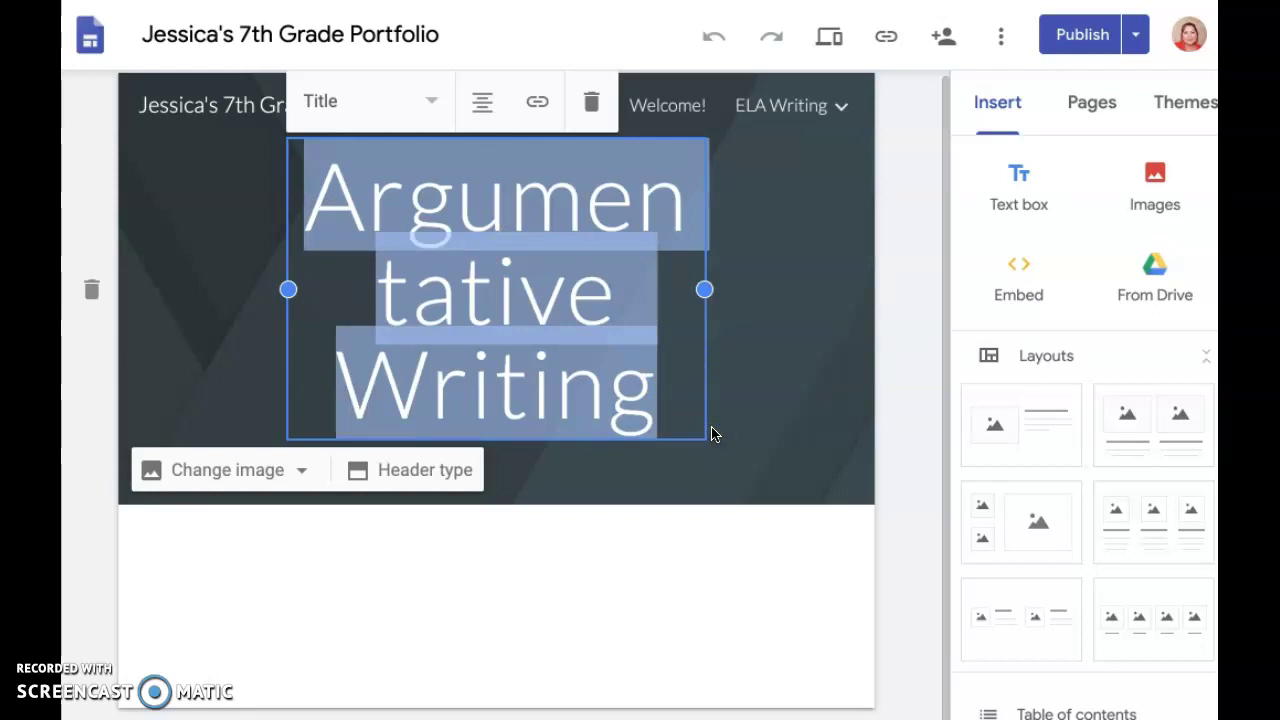
pyautogui.click(432, 101)
pyautogui.click(402, 188)
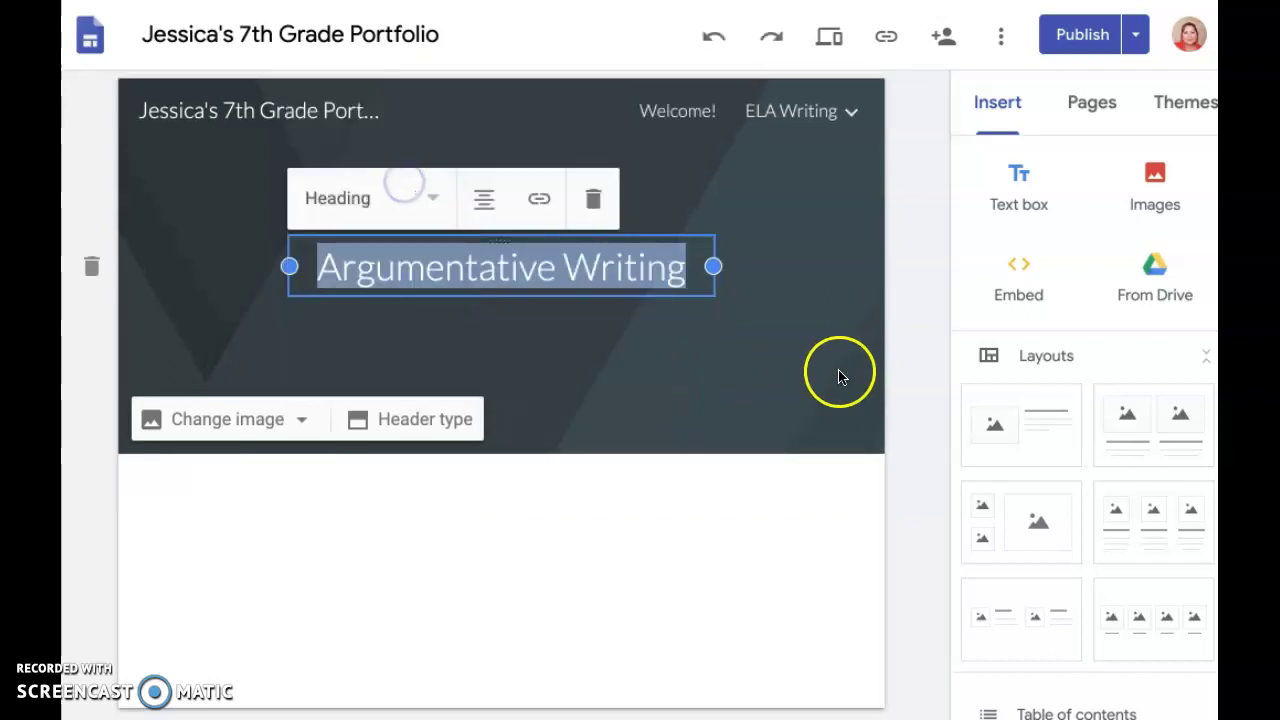
pyautogui.click(884, 340)
pyautogui.click(597, 511)
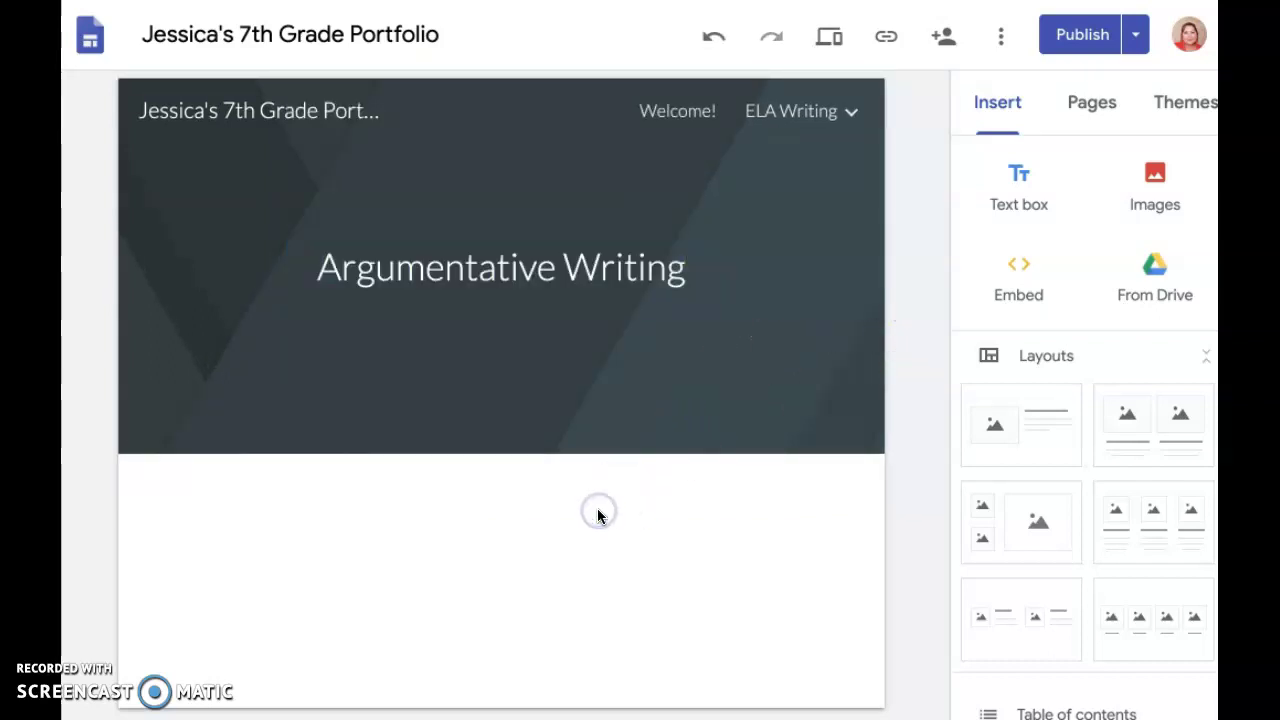
pyautogui.click(741, 616)
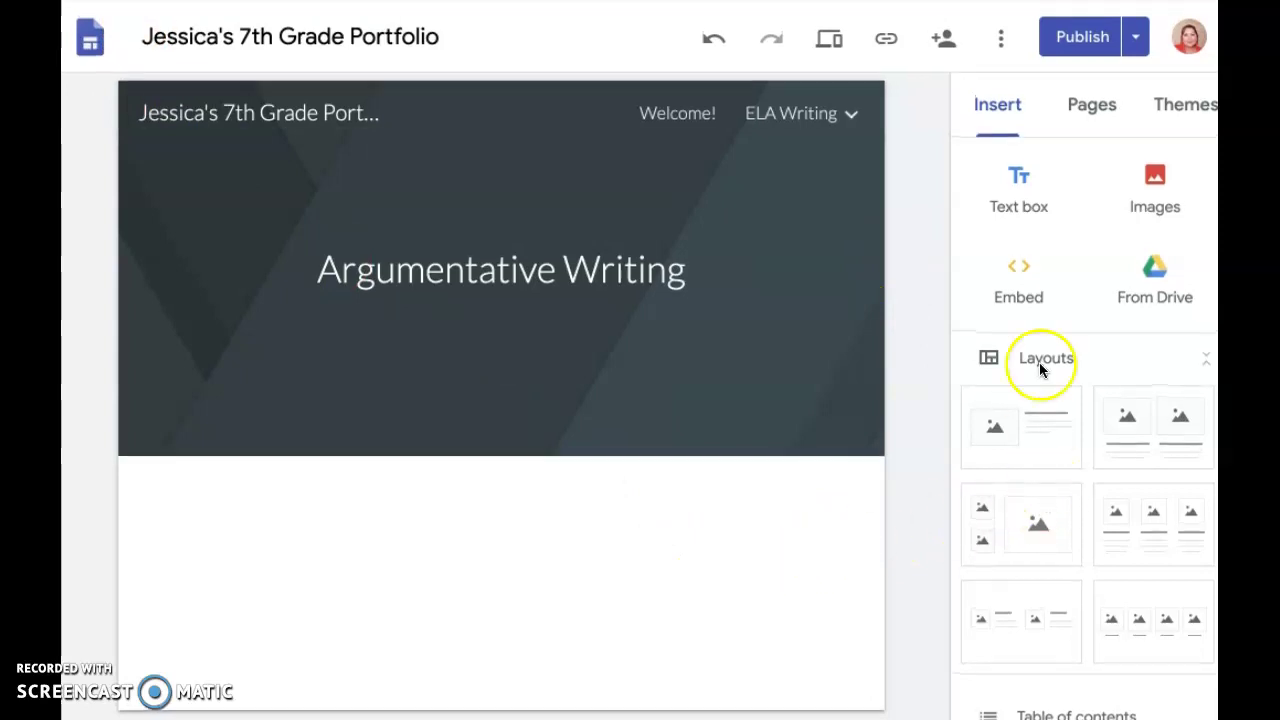
# Insert a text box below the page banner containing "Argumentative PDSA".
pyautogui.click(990, 101)
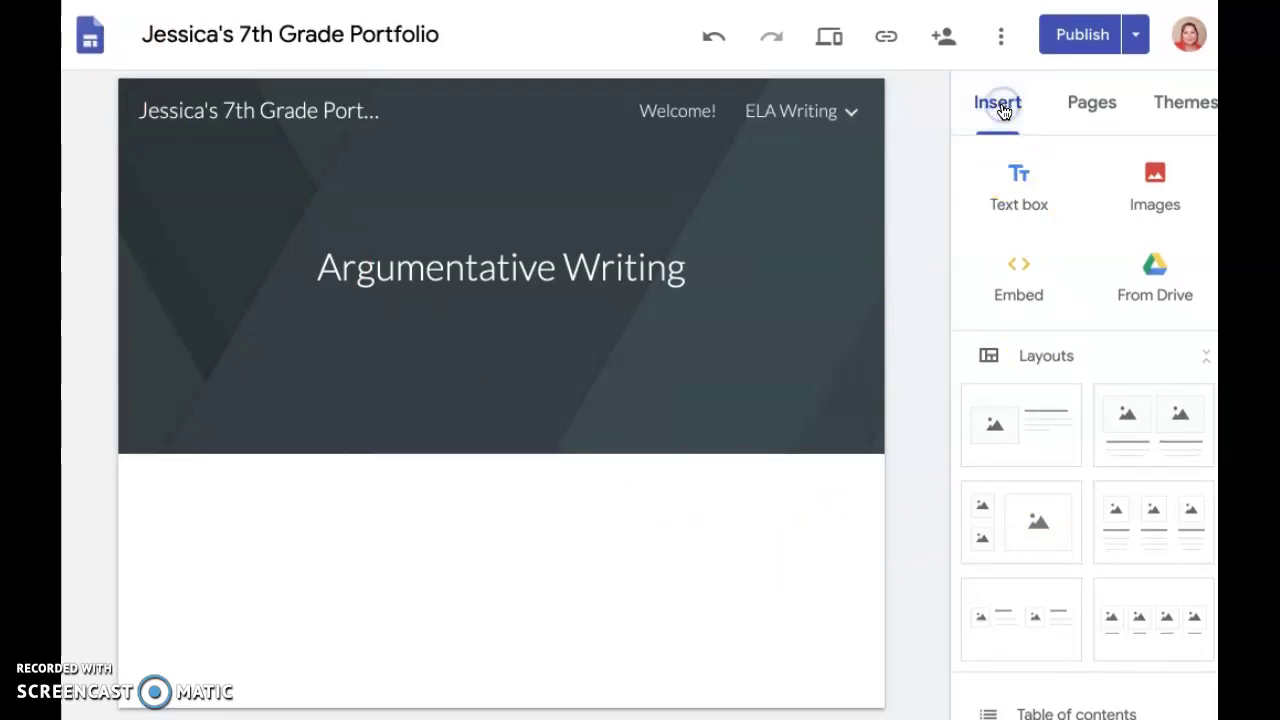
pyautogui.click(1020, 168)
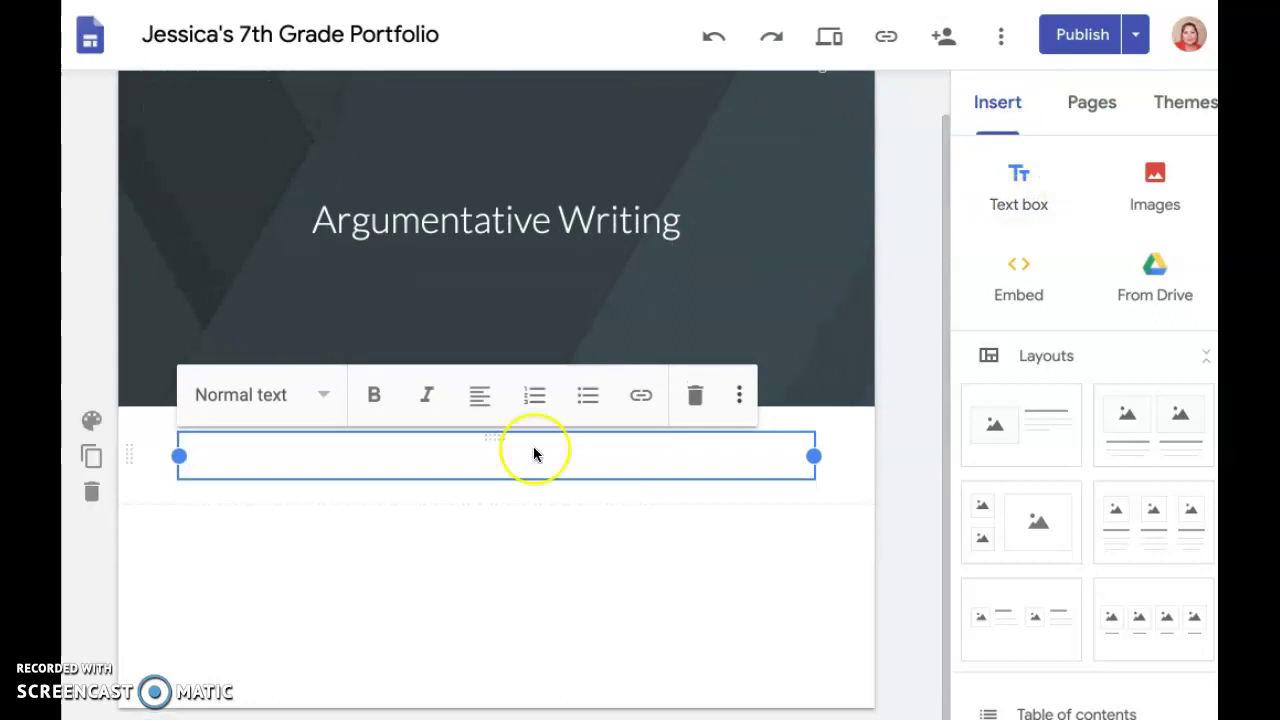
pyautogui.click(277, 455)
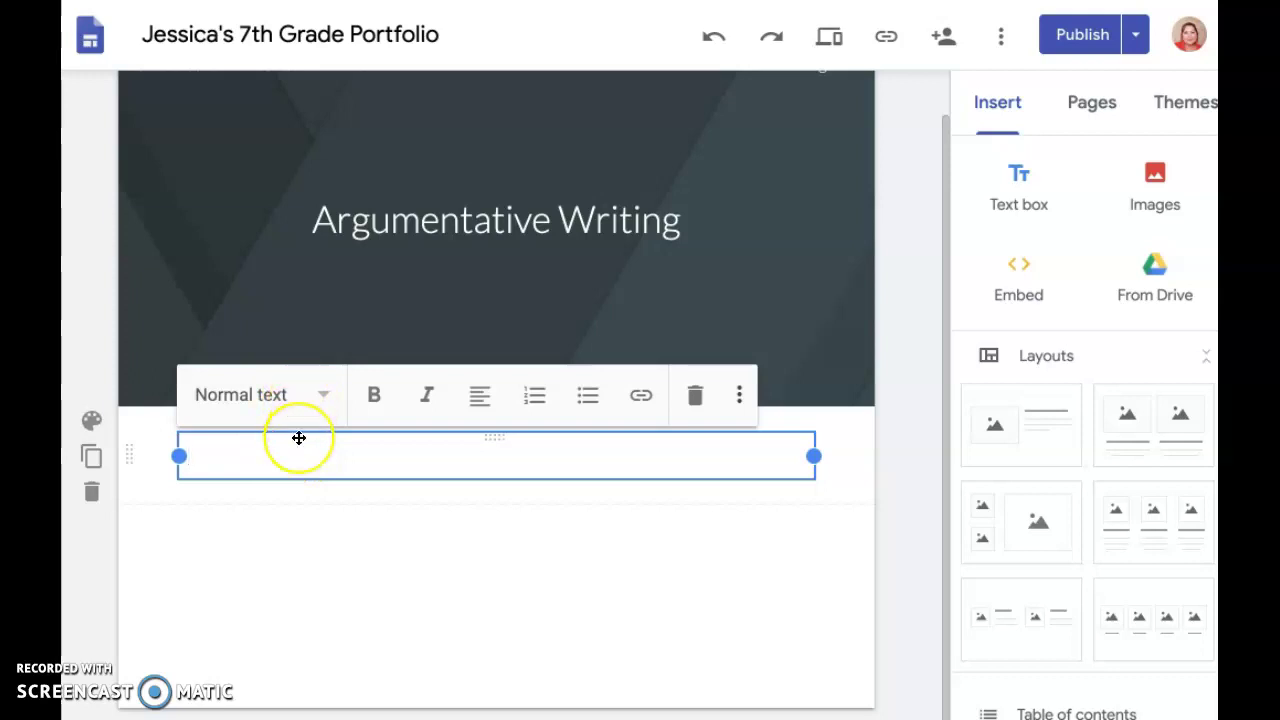
pyautogui.write('Argume')
pyautogui.press('BackSpace')
pyautogui.write('mentative PDSA')
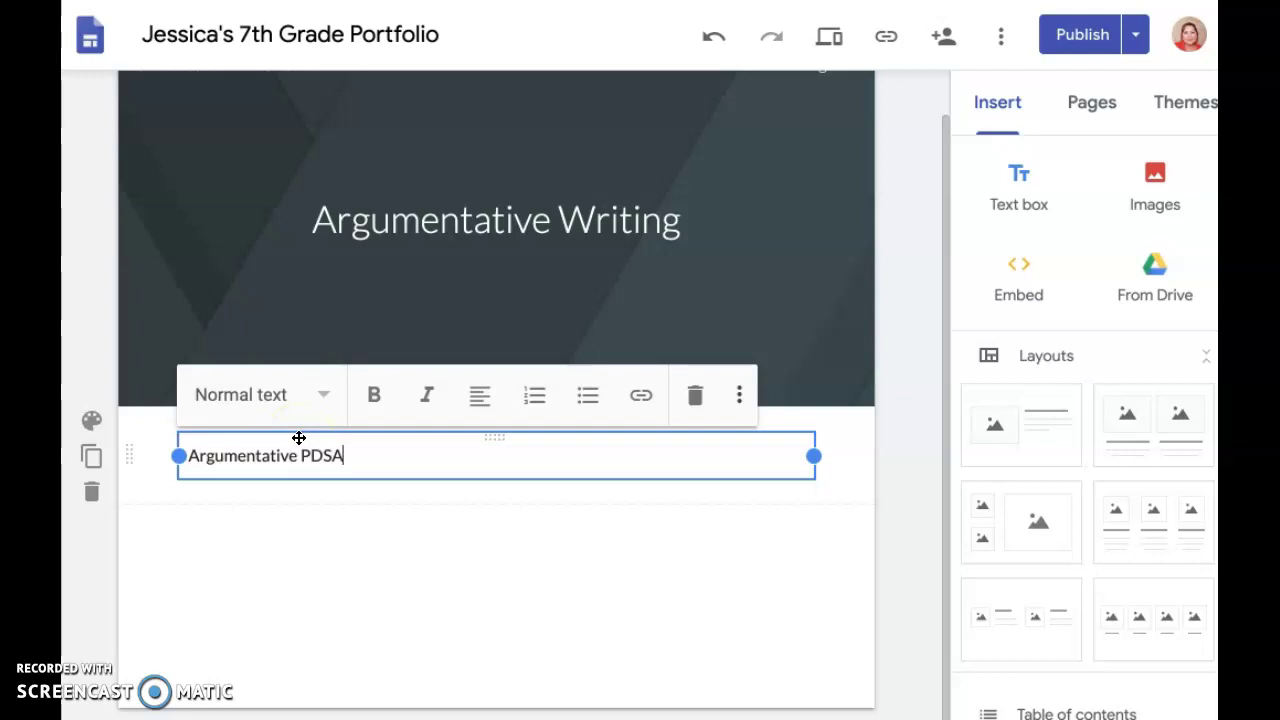
# Format the "Argumentative PDSA" text with the Heading style and centre it.
pyautogui.tripleClick(283, 449)
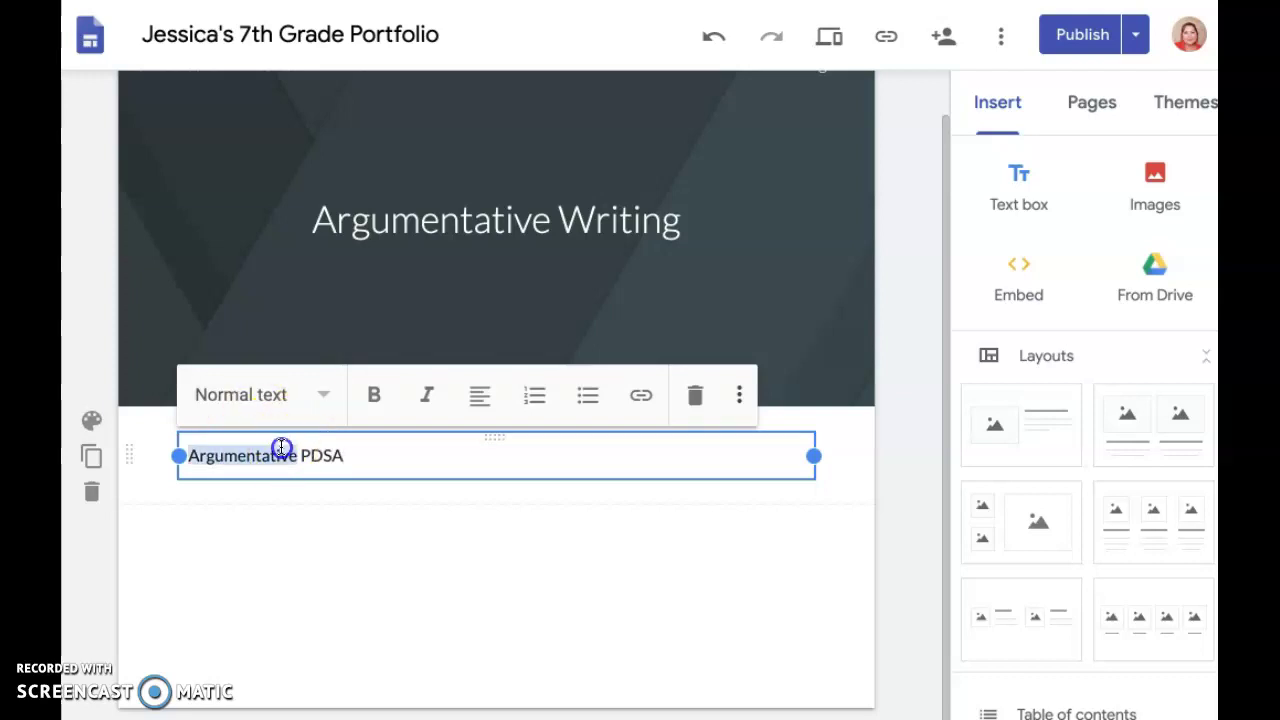
pyautogui.click(430, 432)
pyautogui.click(325, 394)
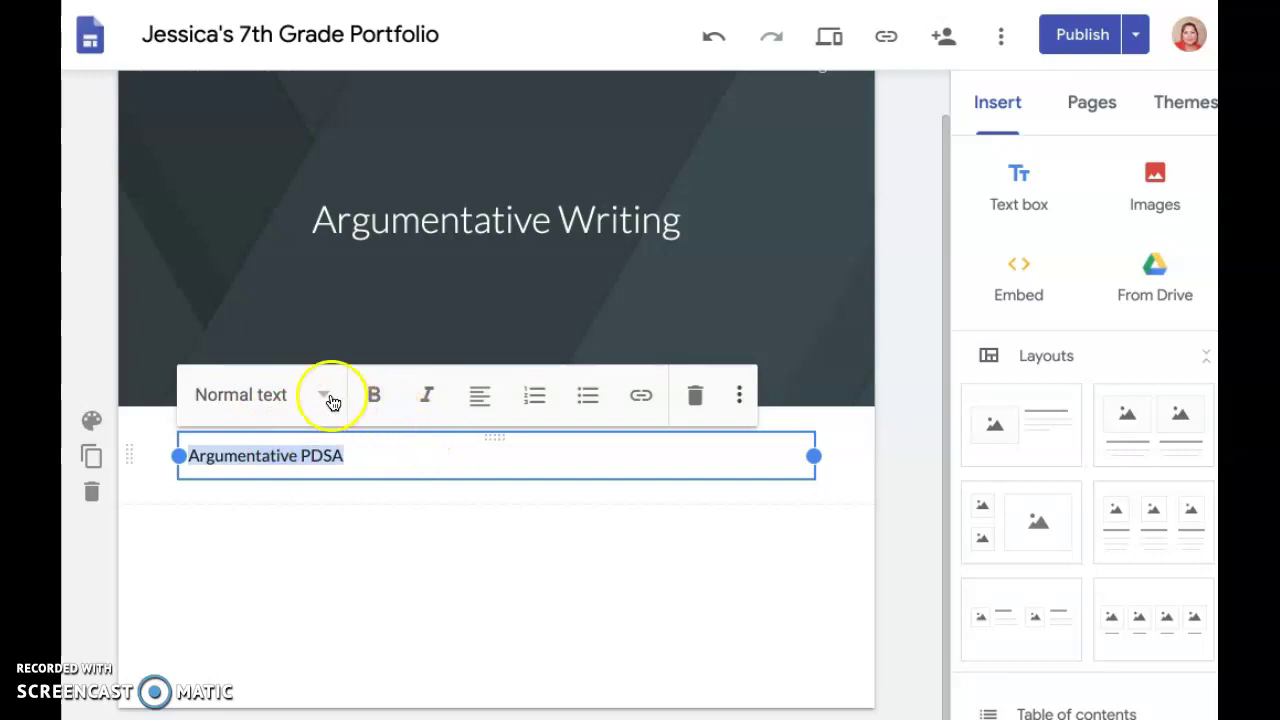
pyautogui.click(315, 481)
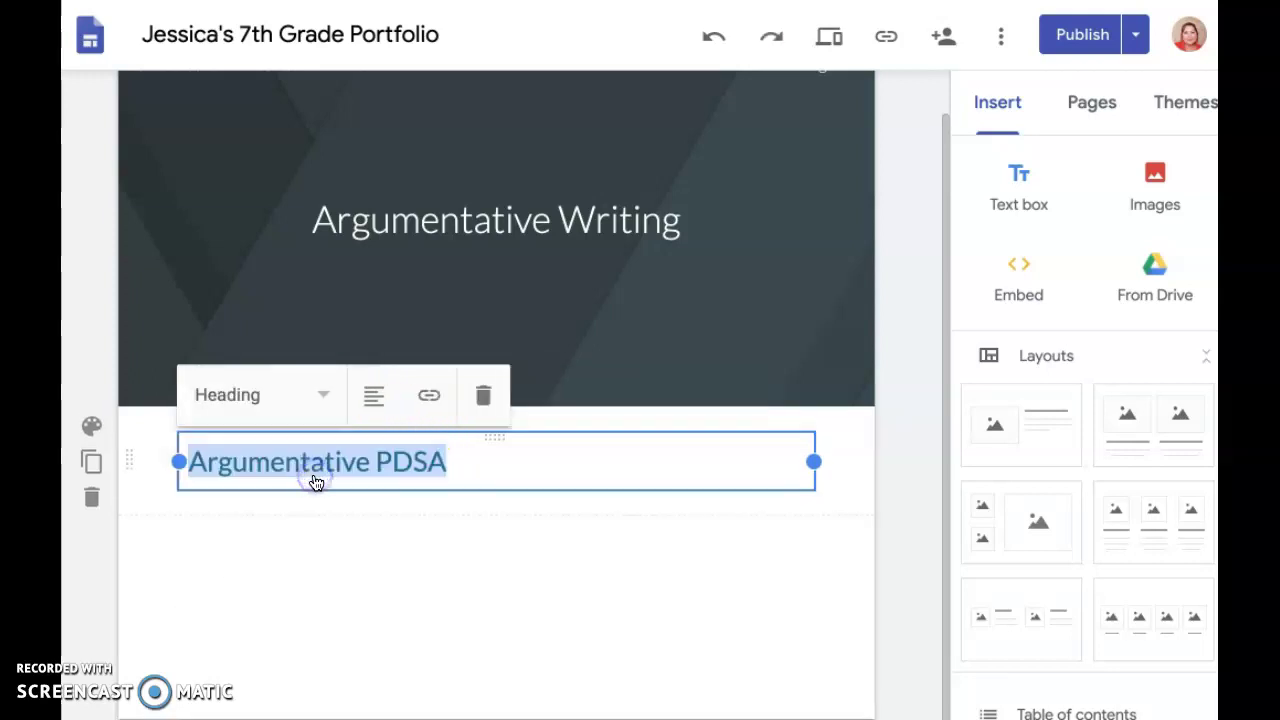
pyautogui.click(320, 394)
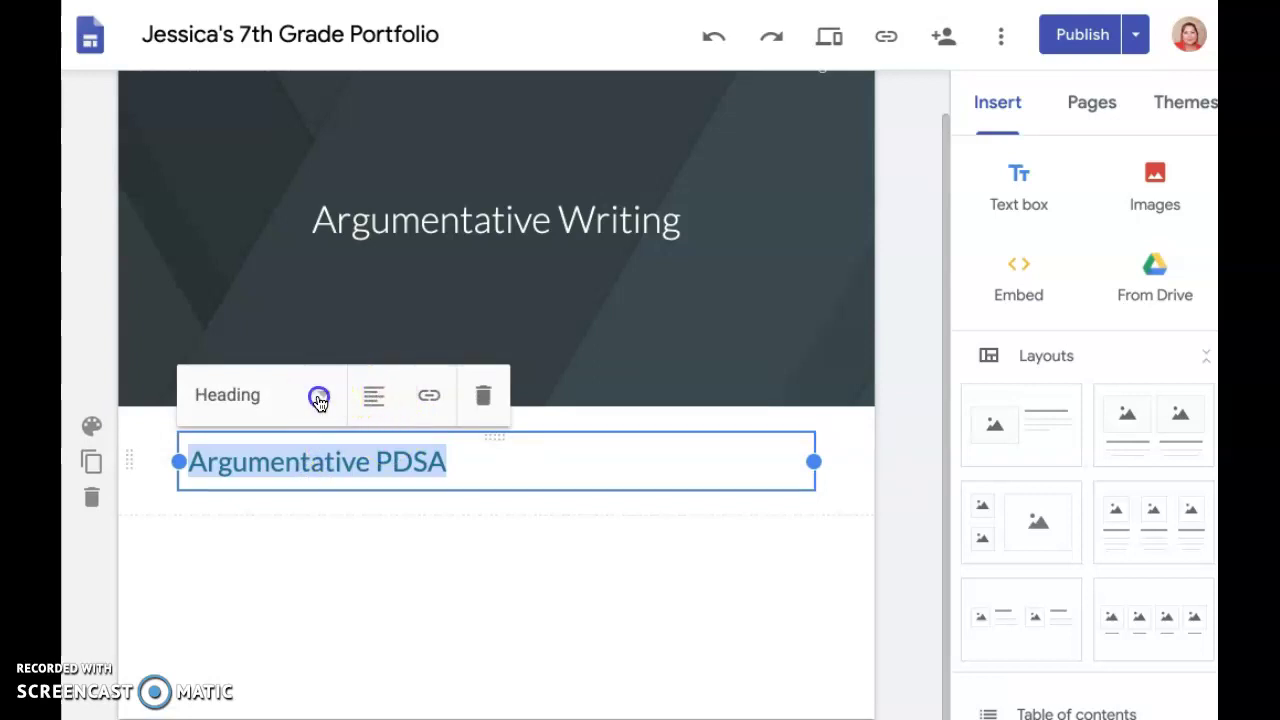
pyautogui.click(320, 394)
pyautogui.click(311, 394)
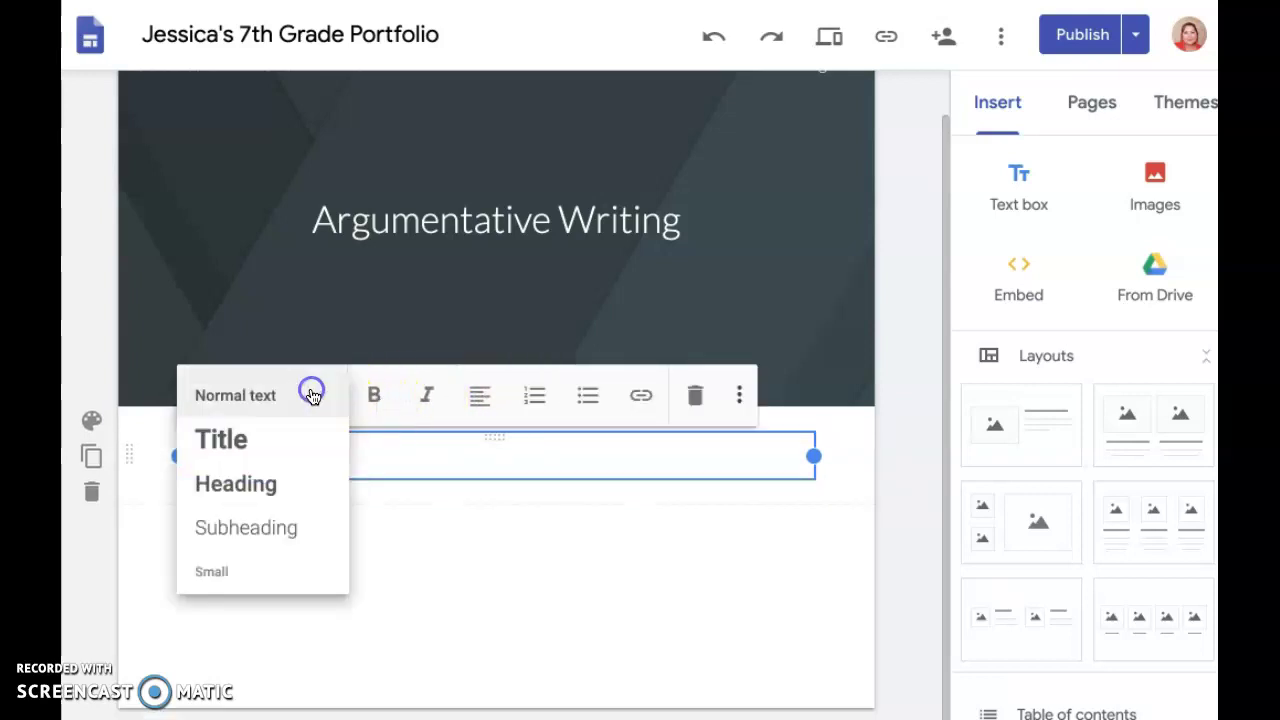
pyautogui.click(300, 485)
pyautogui.click(390, 397)
pyautogui.click(376, 452)
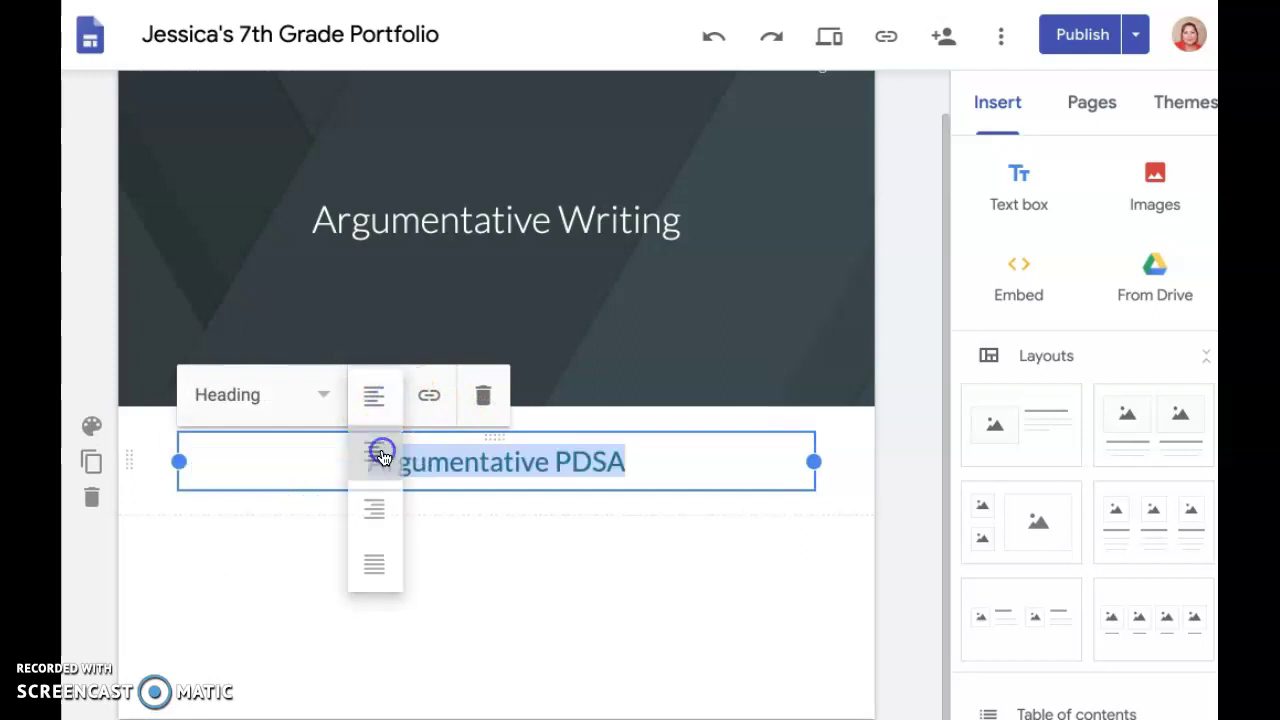
pyautogui.click(535, 543)
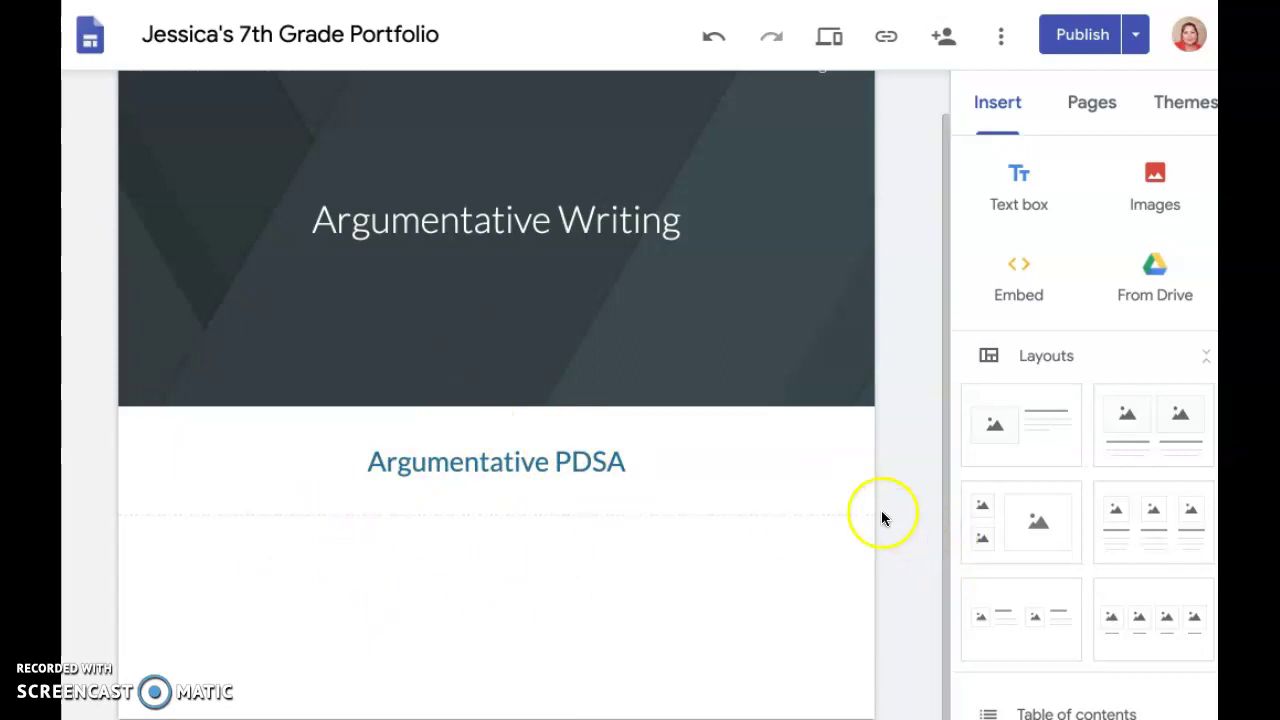
# Insert a second text box under the Argumentative PDSA heading reading "Explain what my argumentative PDSA is.".
pyautogui.scroll(-1, 871, 503)
pyautogui.click(1020, 186)
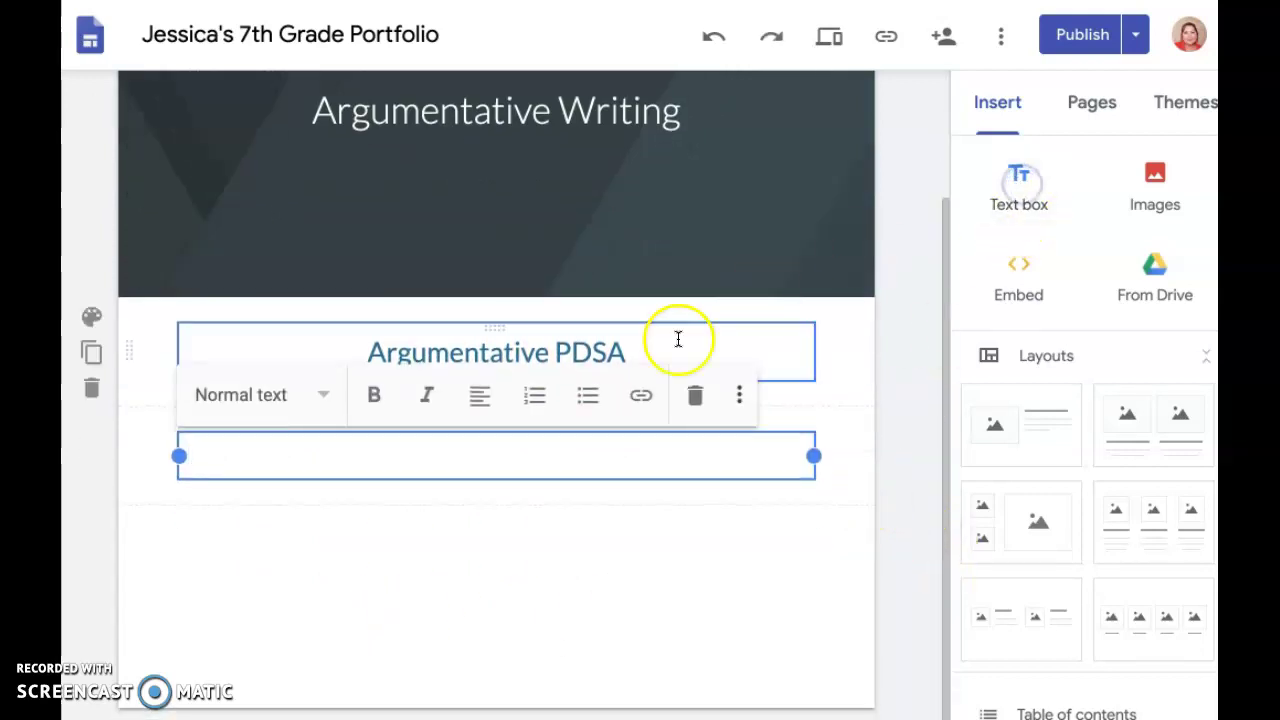
pyautogui.write('Explain what ')
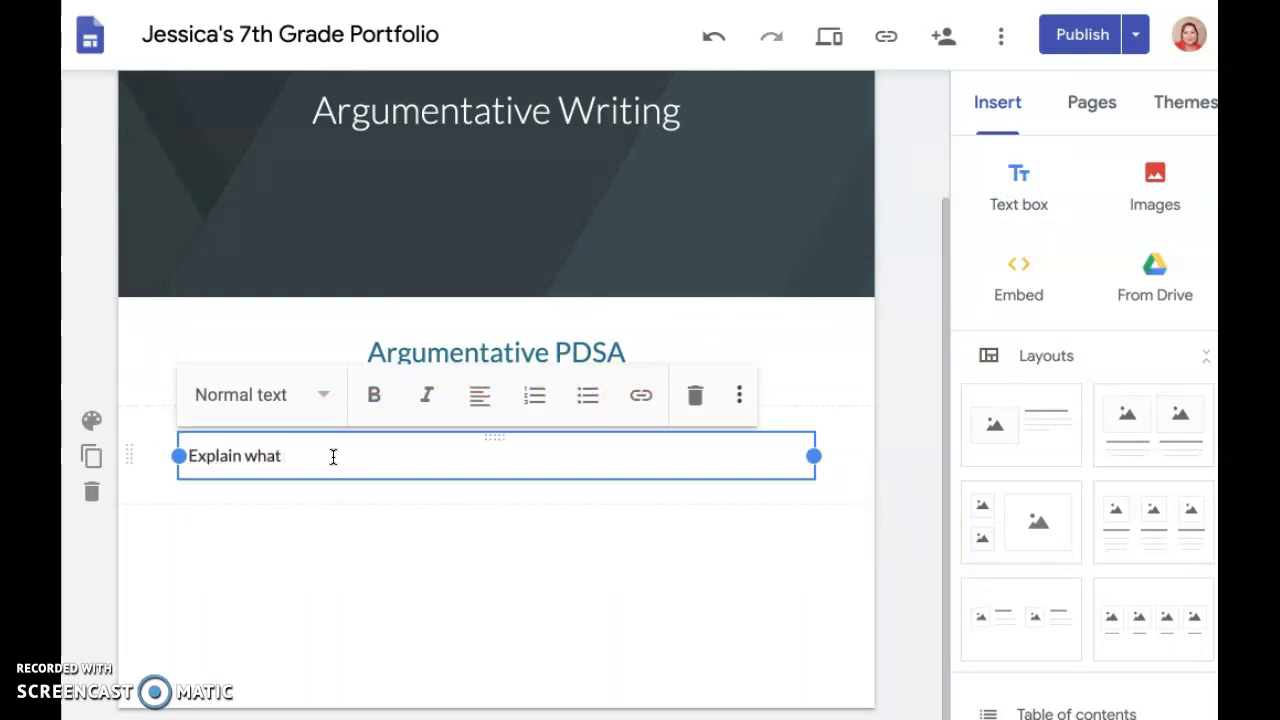
pyautogui.write('my argumentative PDSA is.')
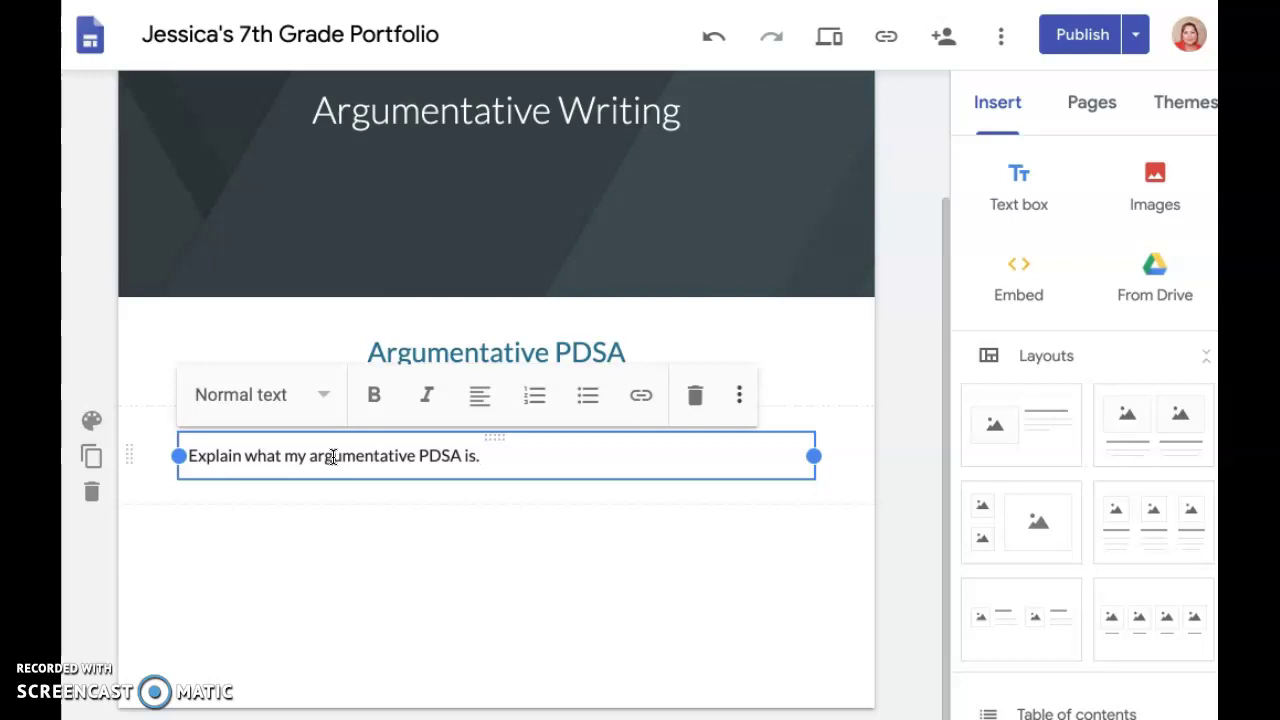
pyautogui.click(333, 457)
pyautogui.click(450, 460)
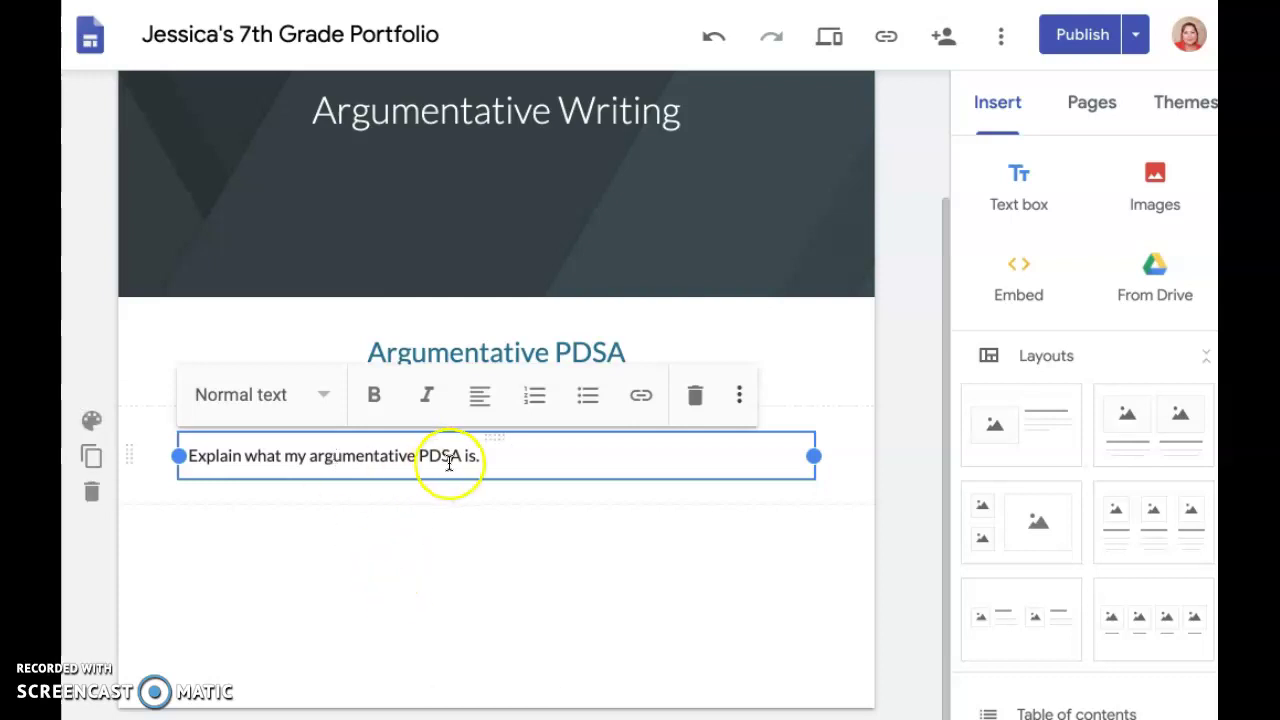
pyautogui.moveTo(501, 456); pyautogui.dragTo(161, 449)
pyautogui.click(480, 352)
pyautogui.click(490, 453)
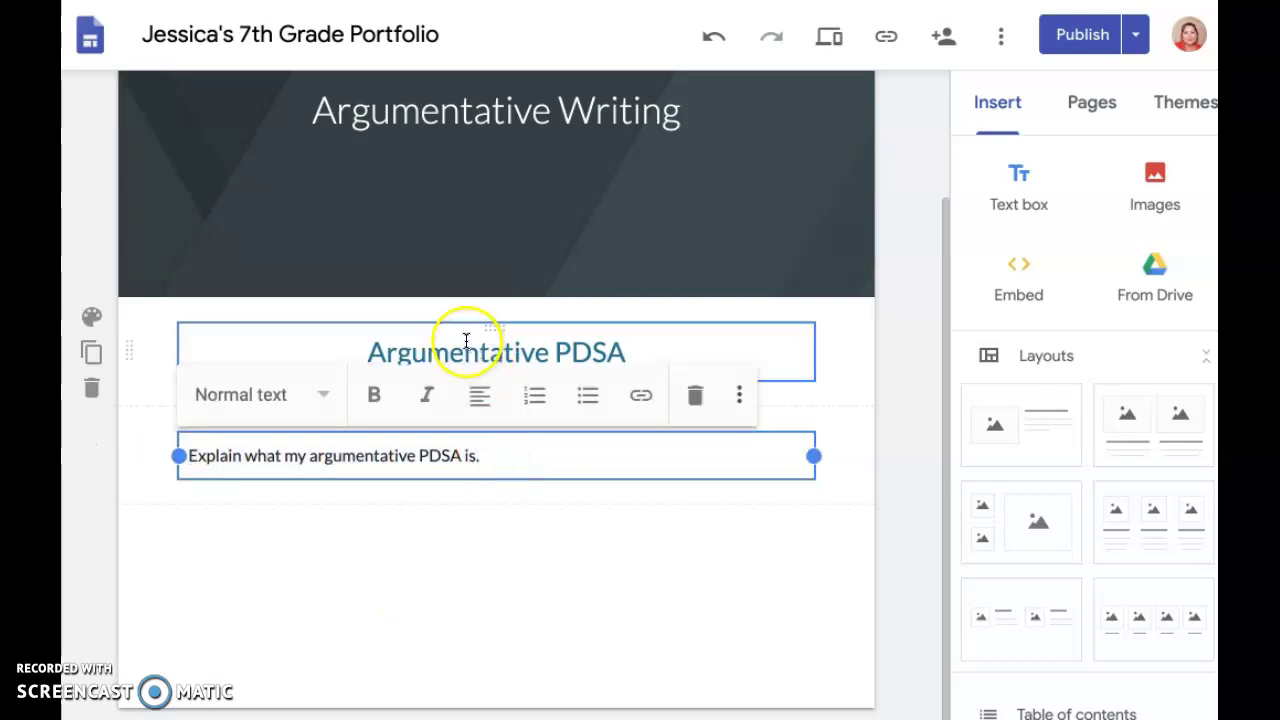
pyautogui.click(507, 455)
pyautogui.moveTo(507, 455); pyautogui.dragTo(188, 455)
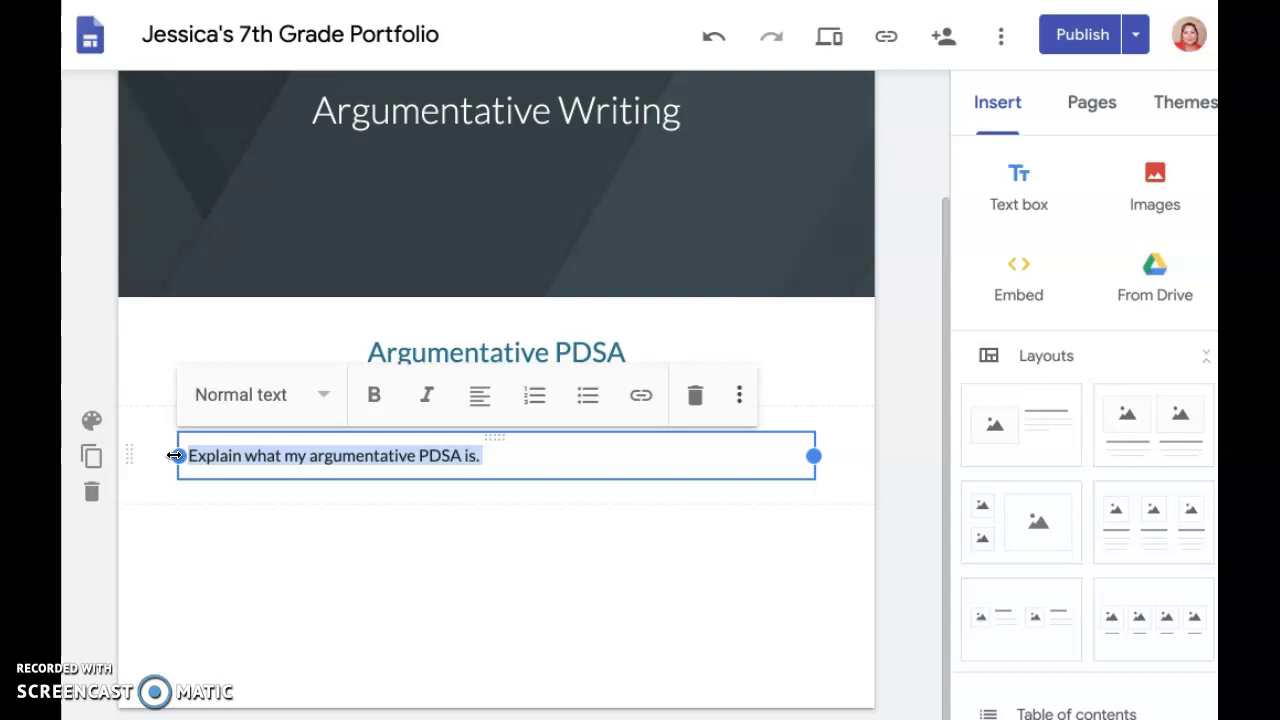
pyautogui.doubleClick(430, 352)
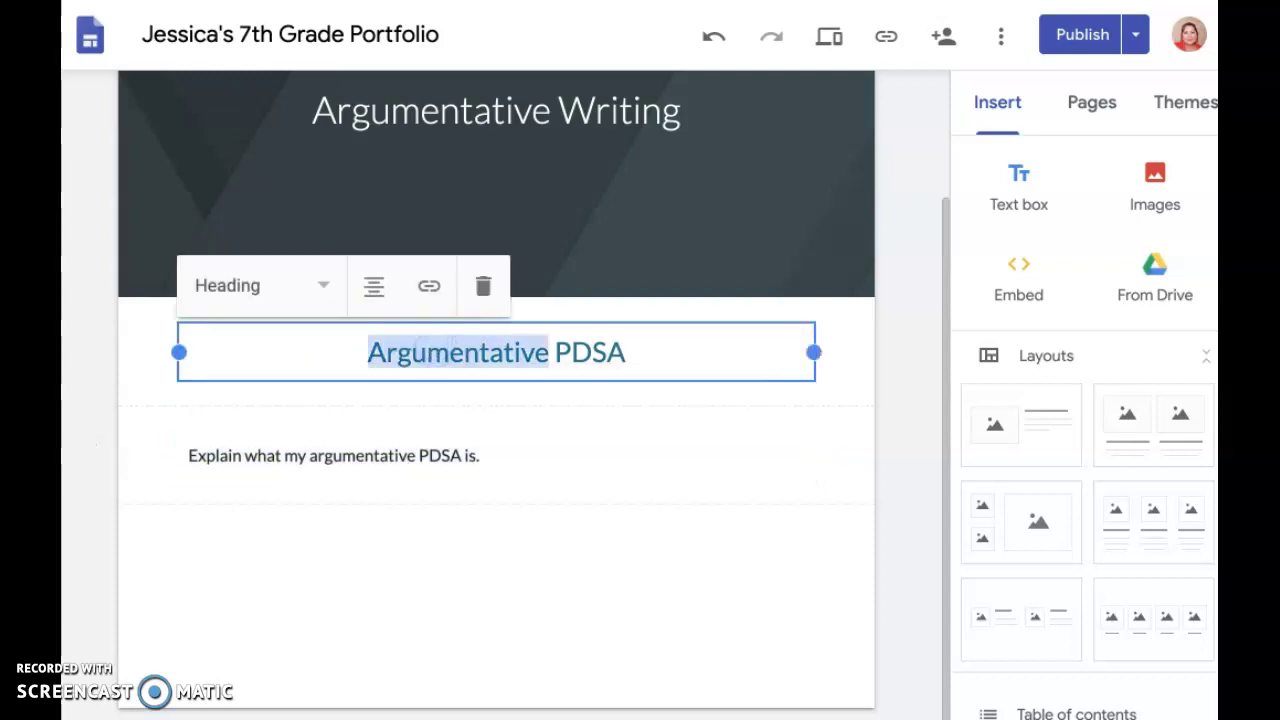
# Extend the explanation under the Argumentative PDSA heading with "What my general goals are, strengths, weaknesses, etc. specifically related to argument.".
pyautogui.click(500, 455)
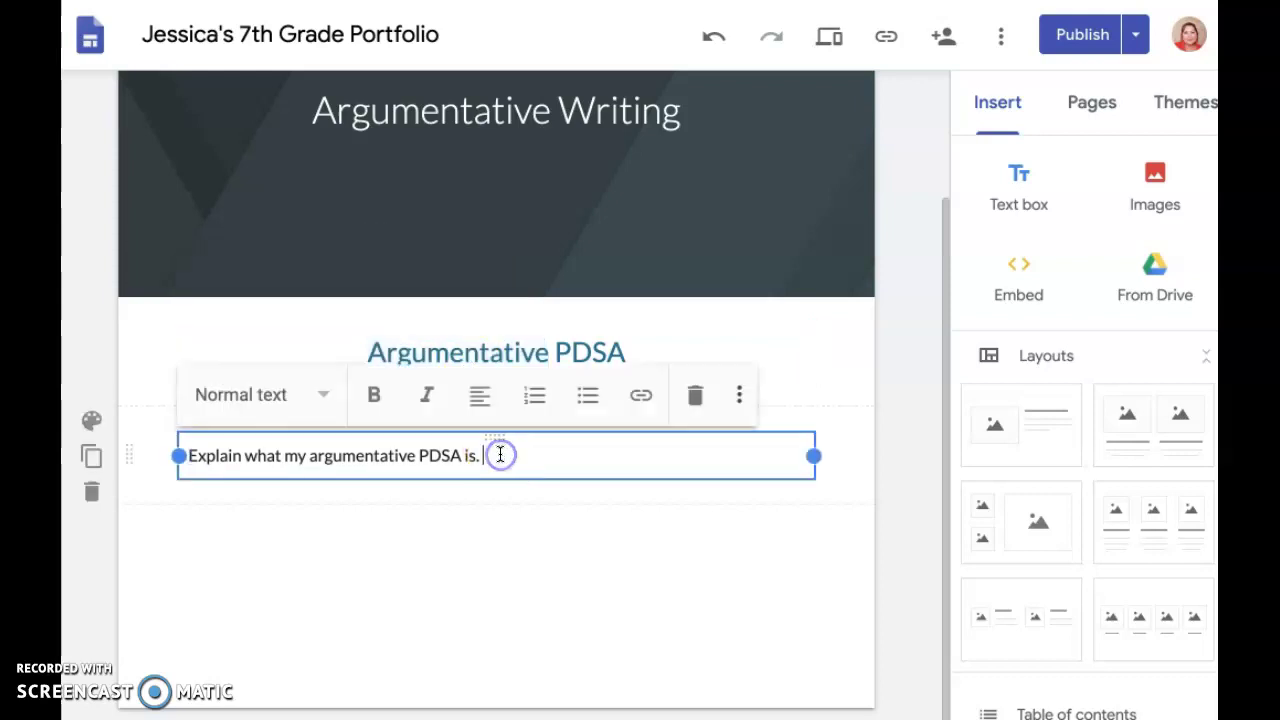
pyautogui.write('What my general goals are.')
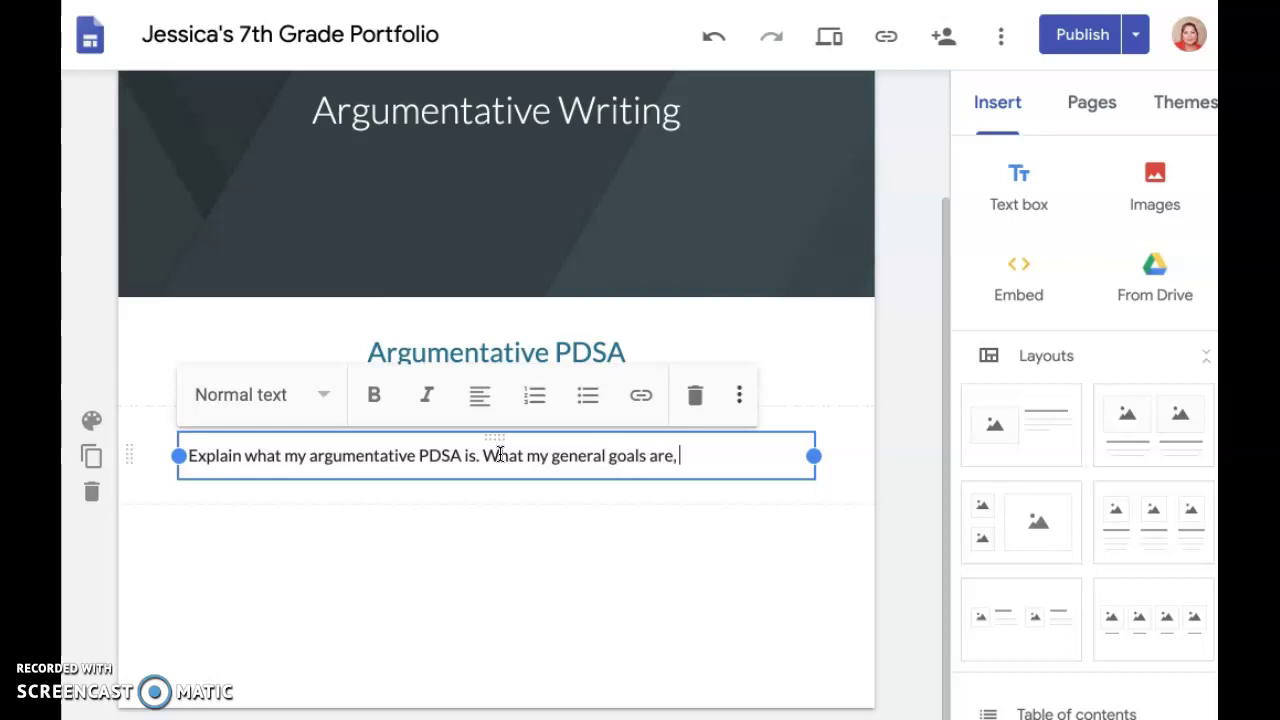
pyautogui.write(' strenghts, weak')
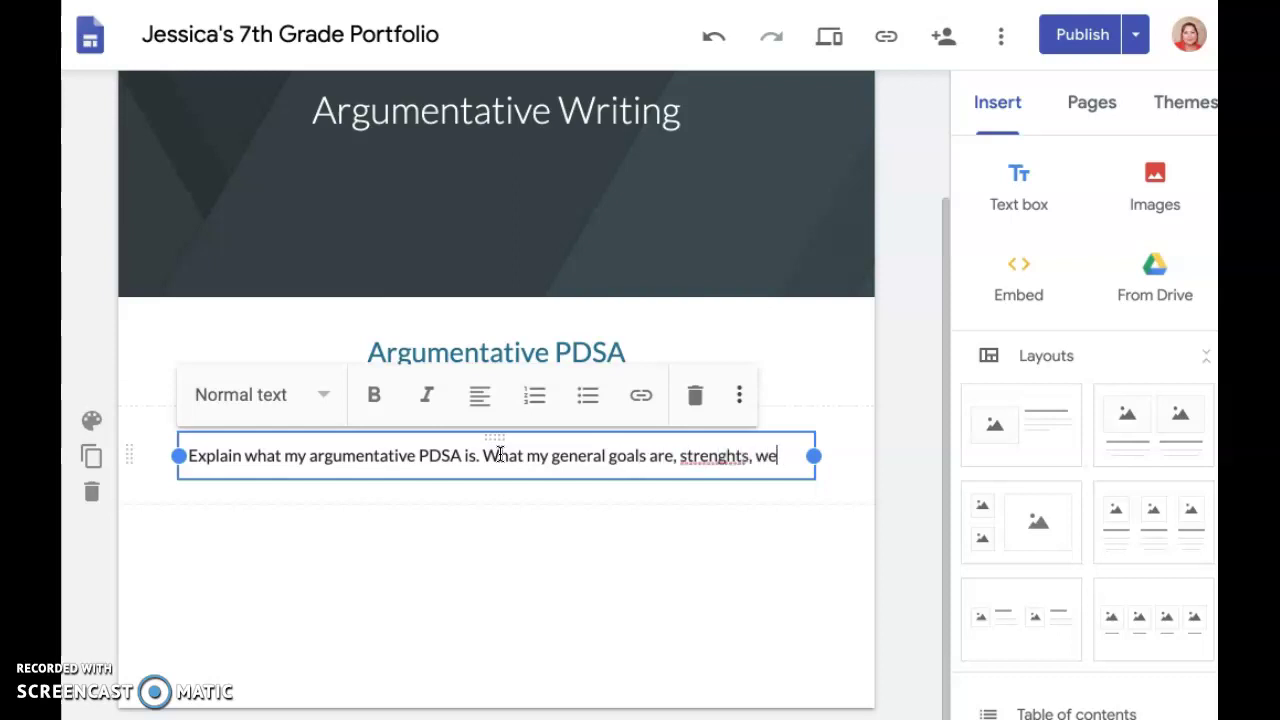
pyautogui.press('BackSpace')
pyautogui.press('BackSpace')
pyautogui.press('BackSpace')
pyautogui.press('BackSpace')
pyautogui.press('BackSpace')
pyautogui.press('BackSpace')
pyautogui.press('BackSpace')
pyautogui.write('ths, weaknes')
pyautogui.press('BackSpace')
pyautogui.write('weaknesses, etc. ')
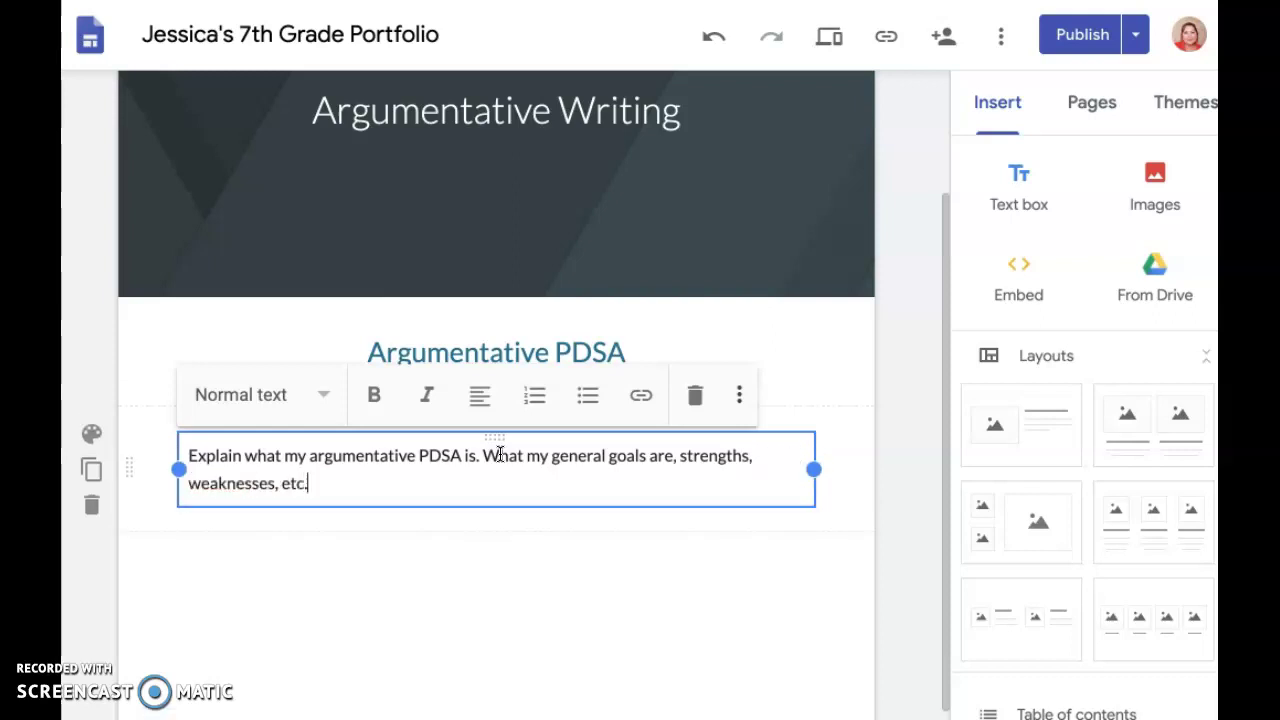
pyautogui.write('specii')
pyautogui.write('ically related')
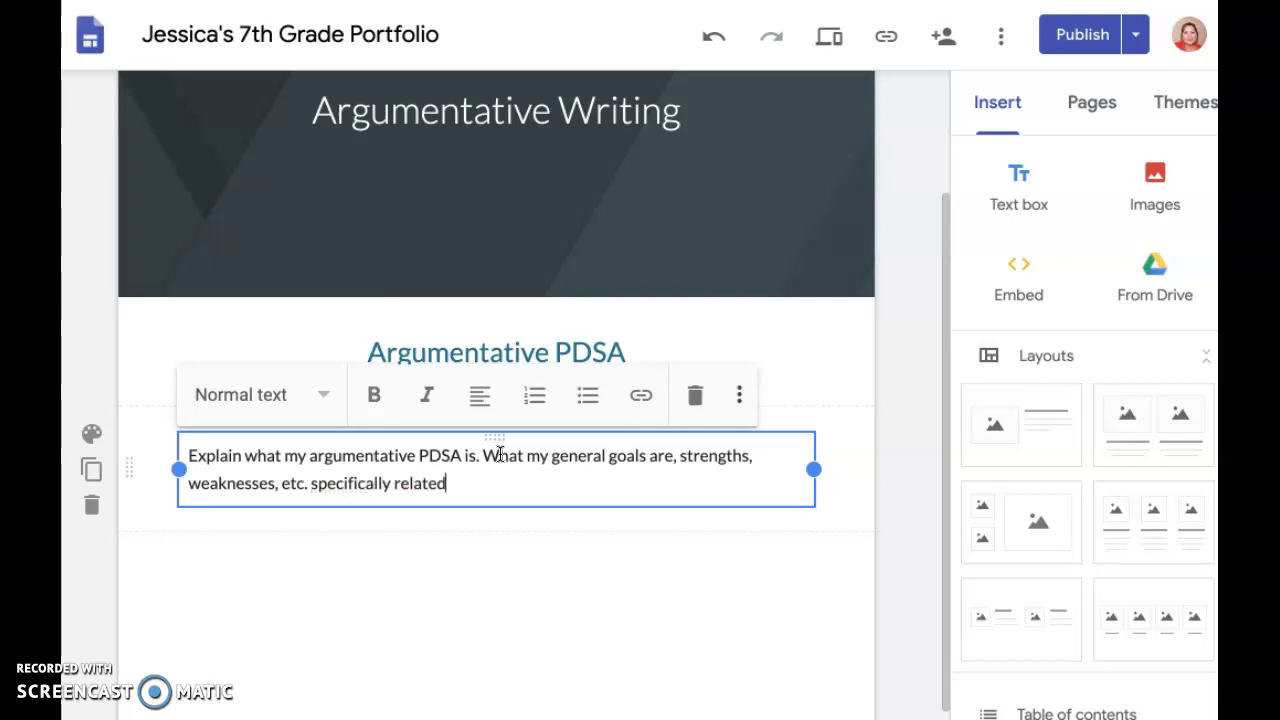
pyautogui.write(' to argument.')
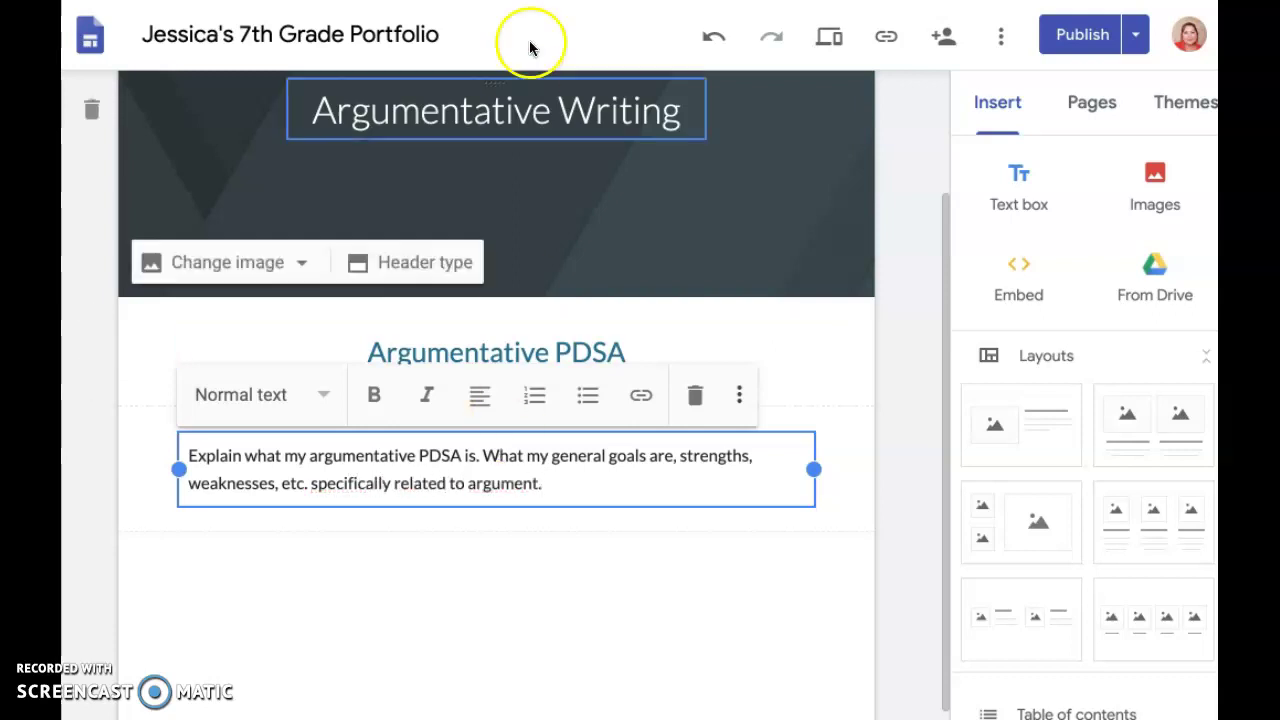
pyautogui.click(612, 546)
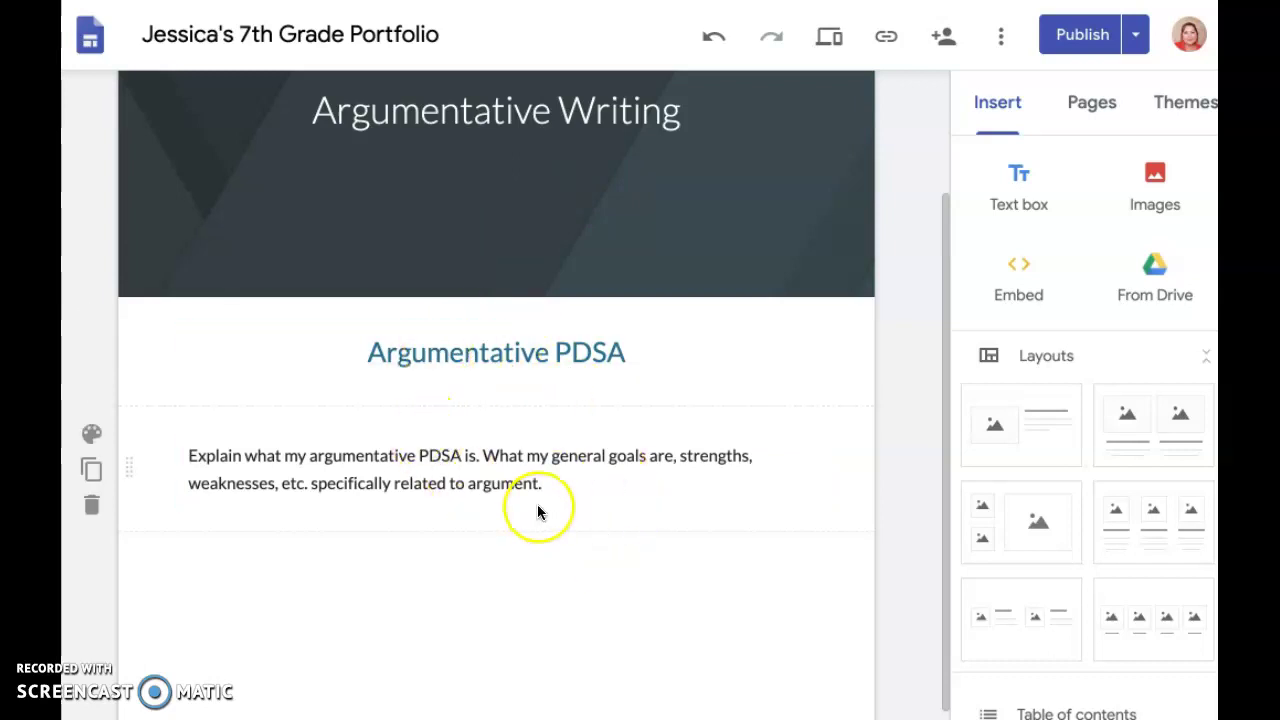
pyautogui.scroll(-1, 560, 545)
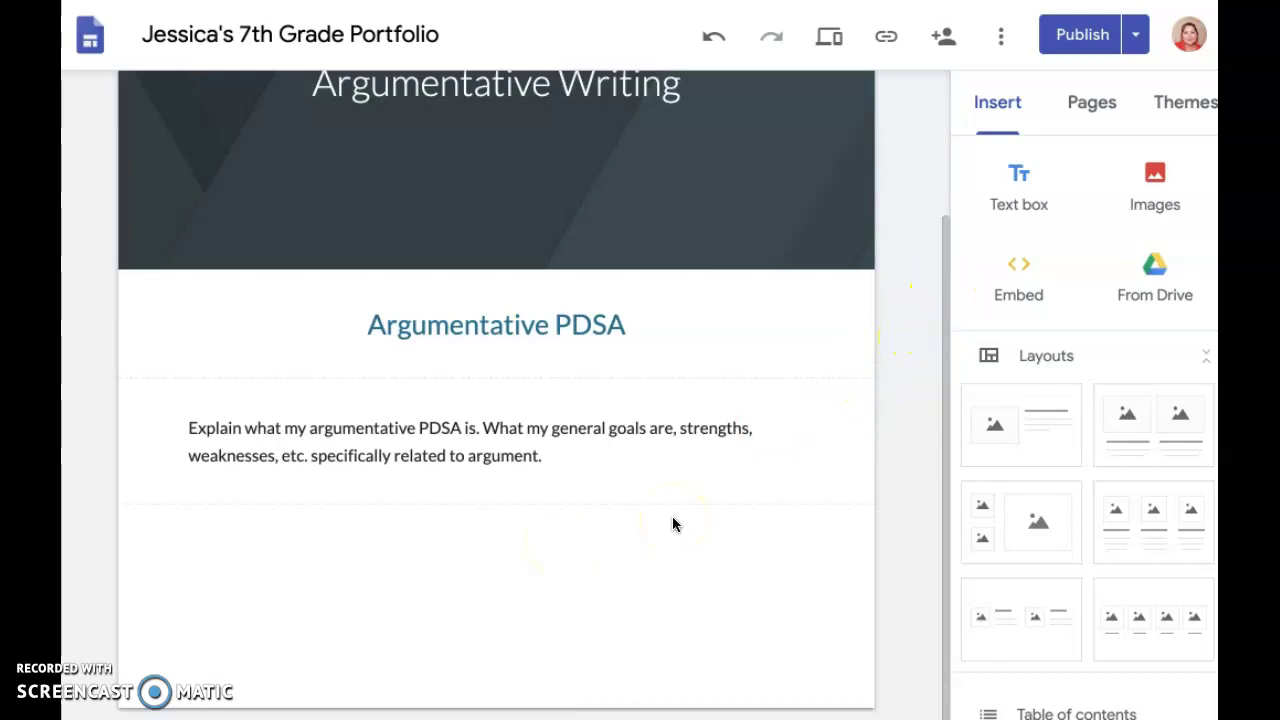
# Search Google Drive for "argumentative writing pdsa" and return to the Drive folders.
pyautogui.click(483, 337)
pyautogui.click(1162, 280)
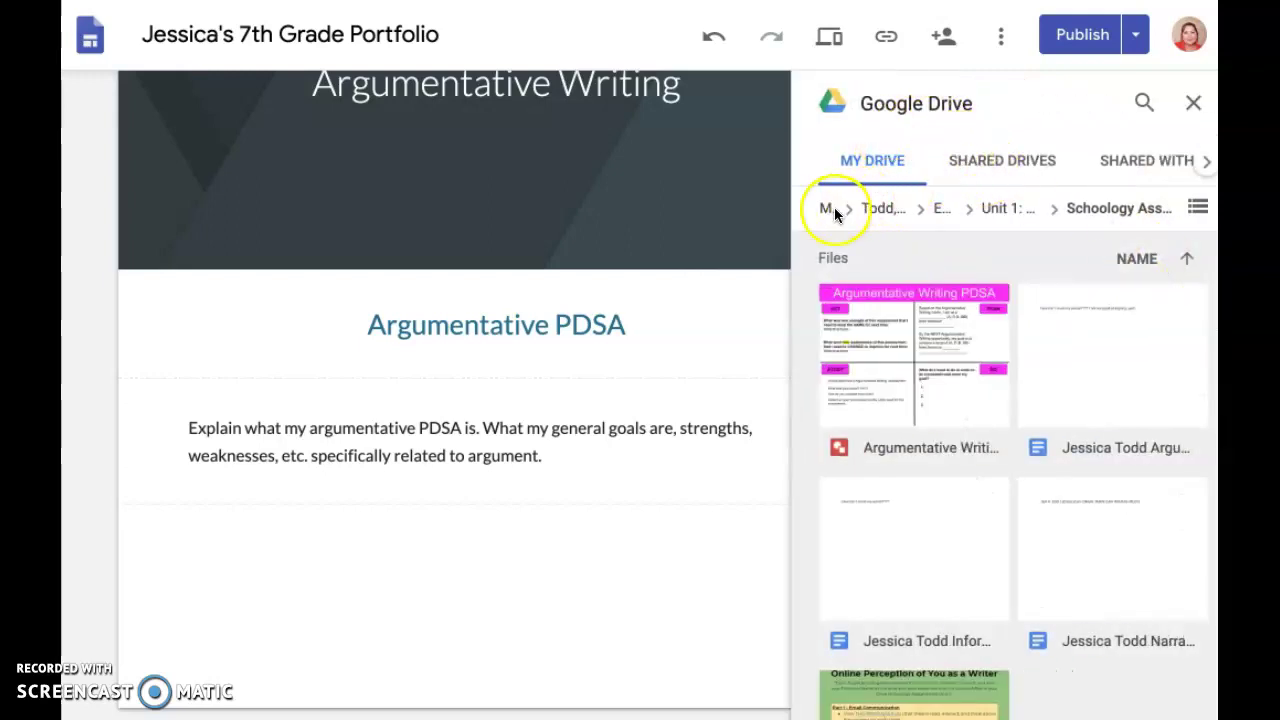
pyautogui.click(1143, 105)
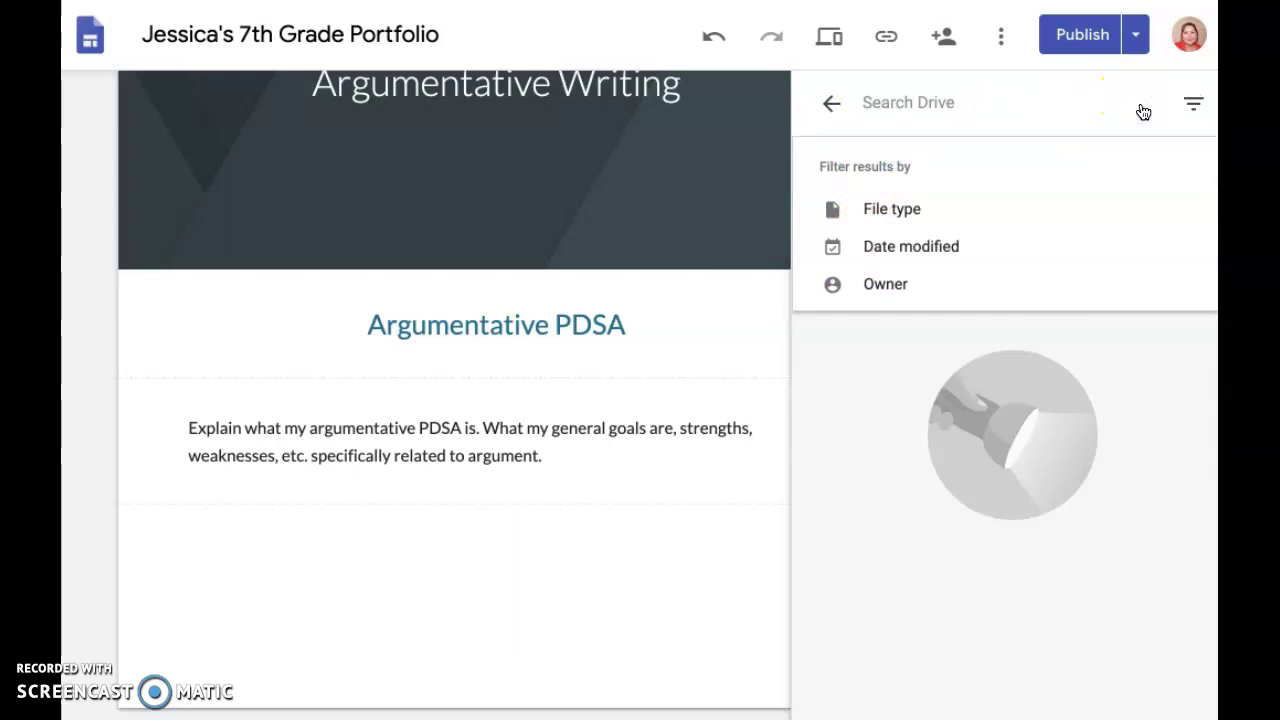
pyautogui.write('argumentative writing pdsa')
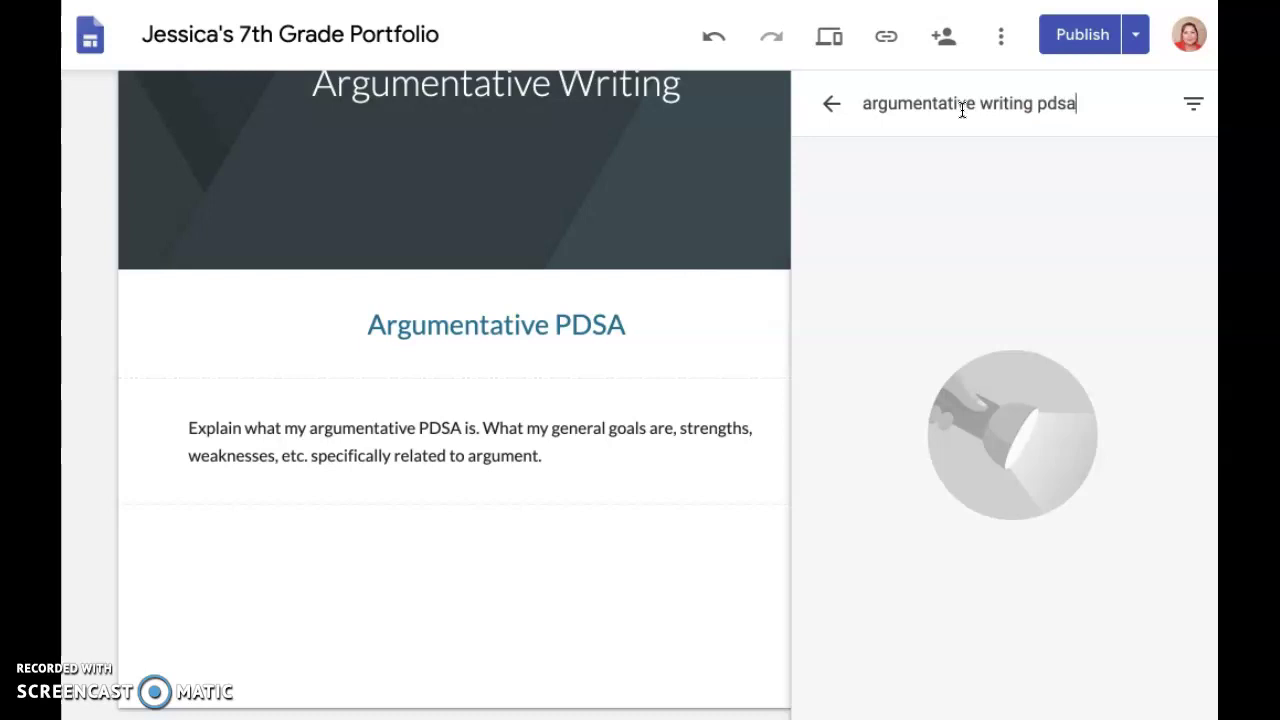
pyautogui.press('Return')
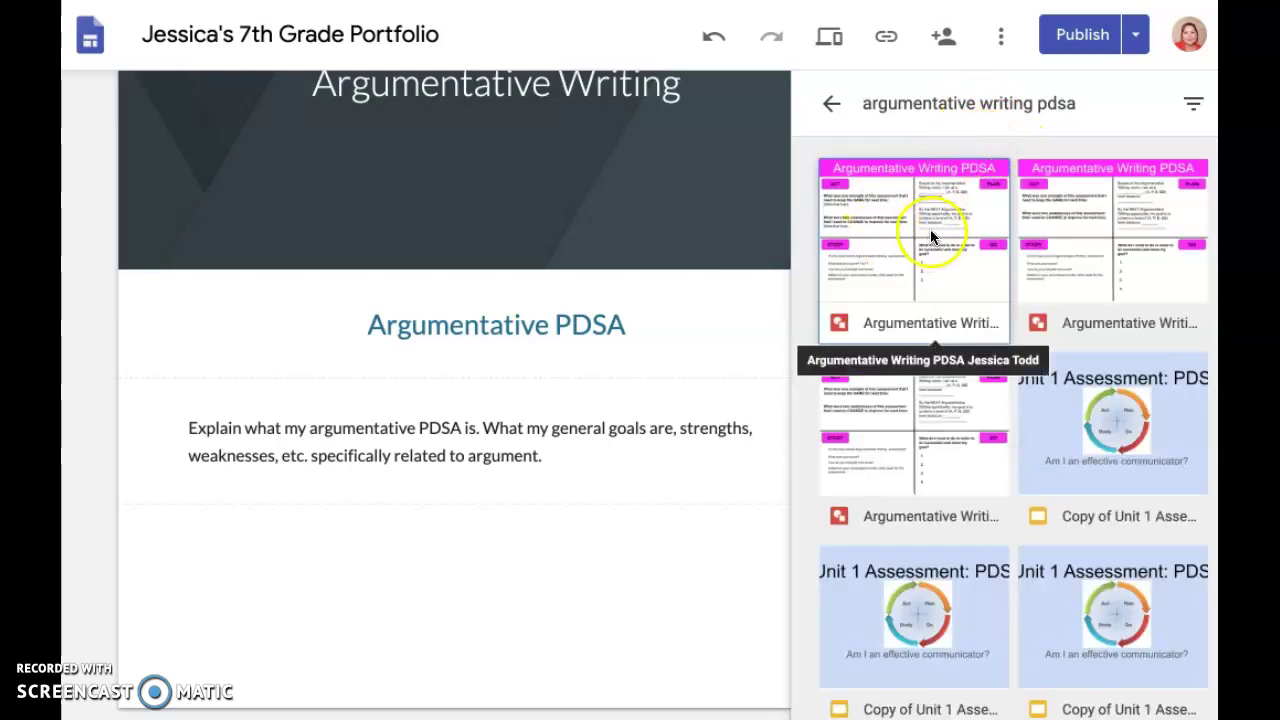
pyautogui.click(831, 103)
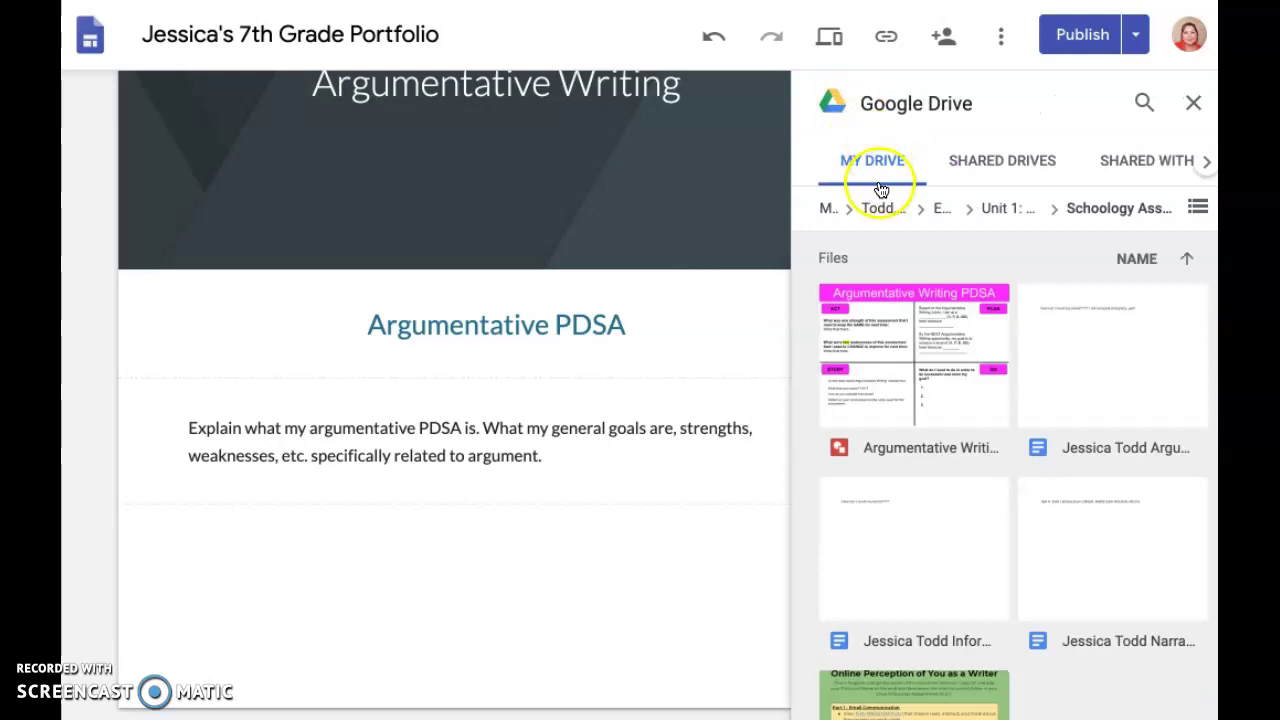
# Browse My Drive through the student's personal ELA and Unit 1 folders to the "Schoology Assignments - Unit 1" folder.
pyautogui.click(881, 166)
pyautogui.click(829, 207)
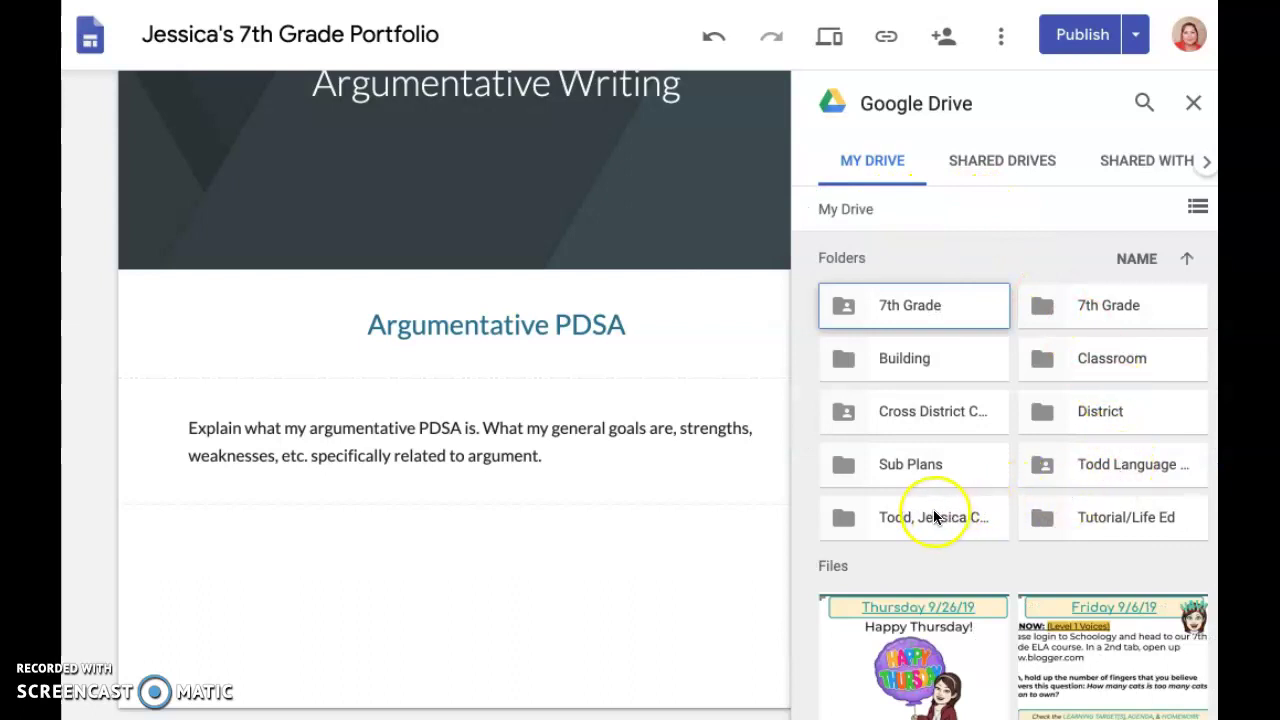
pyautogui.click(934, 517)
pyautogui.click(1079, 307)
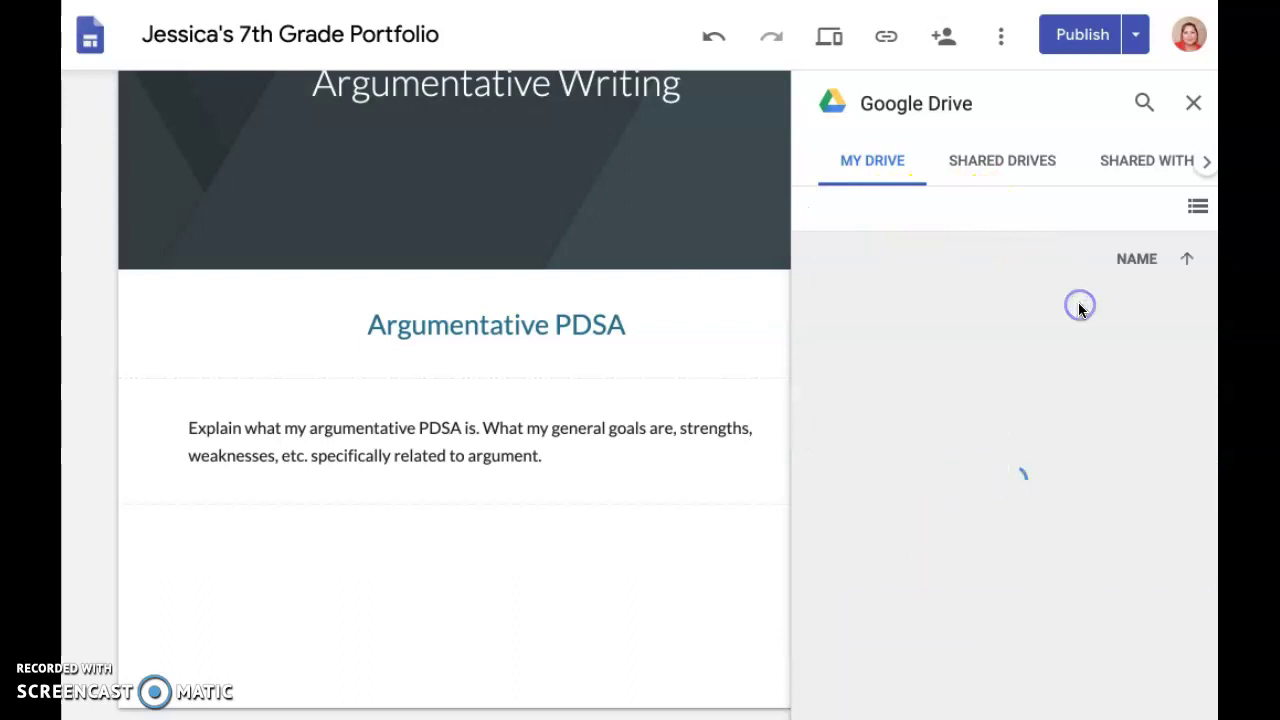
pyautogui.click(1079, 307)
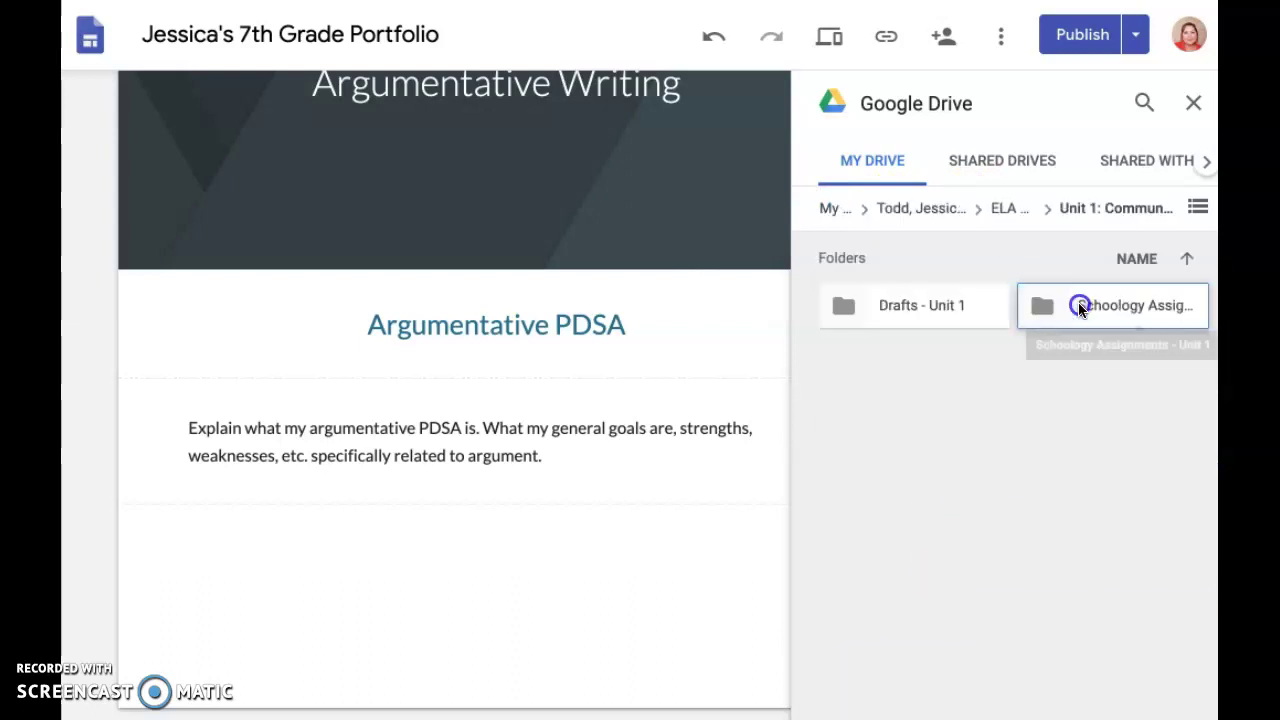
pyautogui.click(1078, 307)
# Insert the Argumentative Writing PDSA drawing from Drive below the PDSA explanation.
pyautogui.click(952, 336)
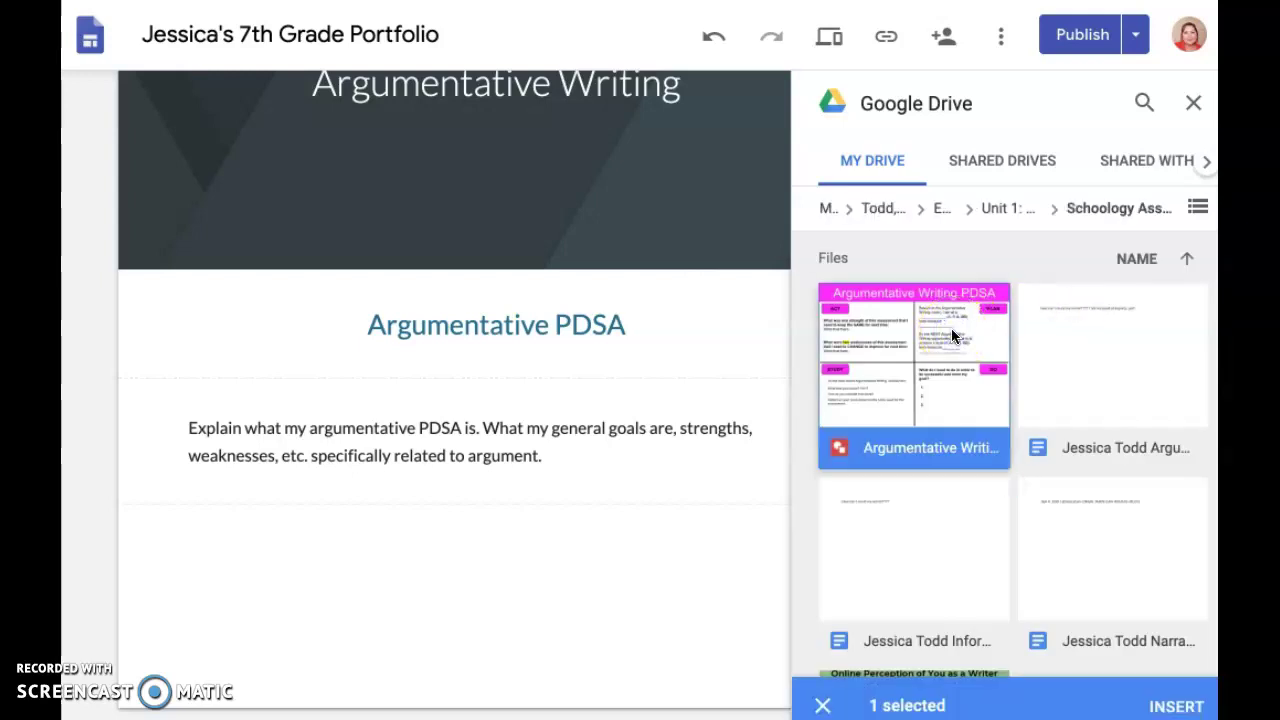
pyautogui.click(908, 331)
pyautogui.click(1178, 705)
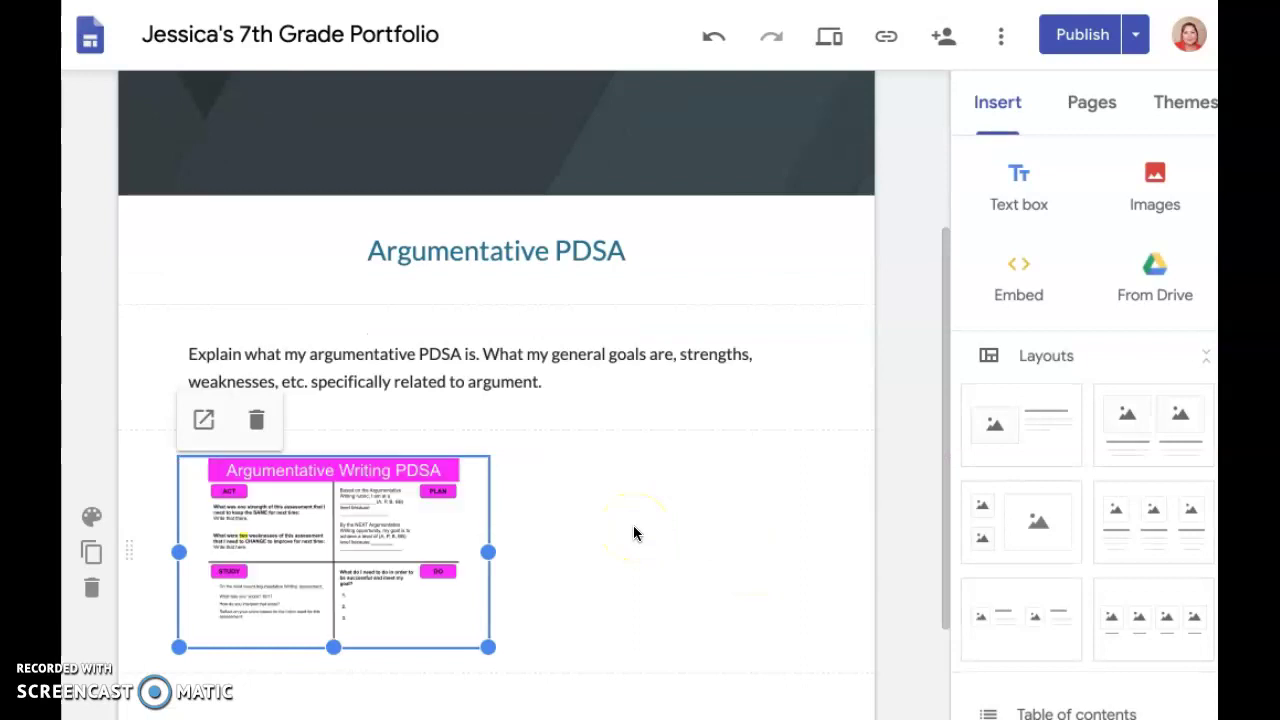
pyautogui.scroll(-1, 633, 533)
pyautogui.click(694, 424)
pyautogui.click(663, 406)
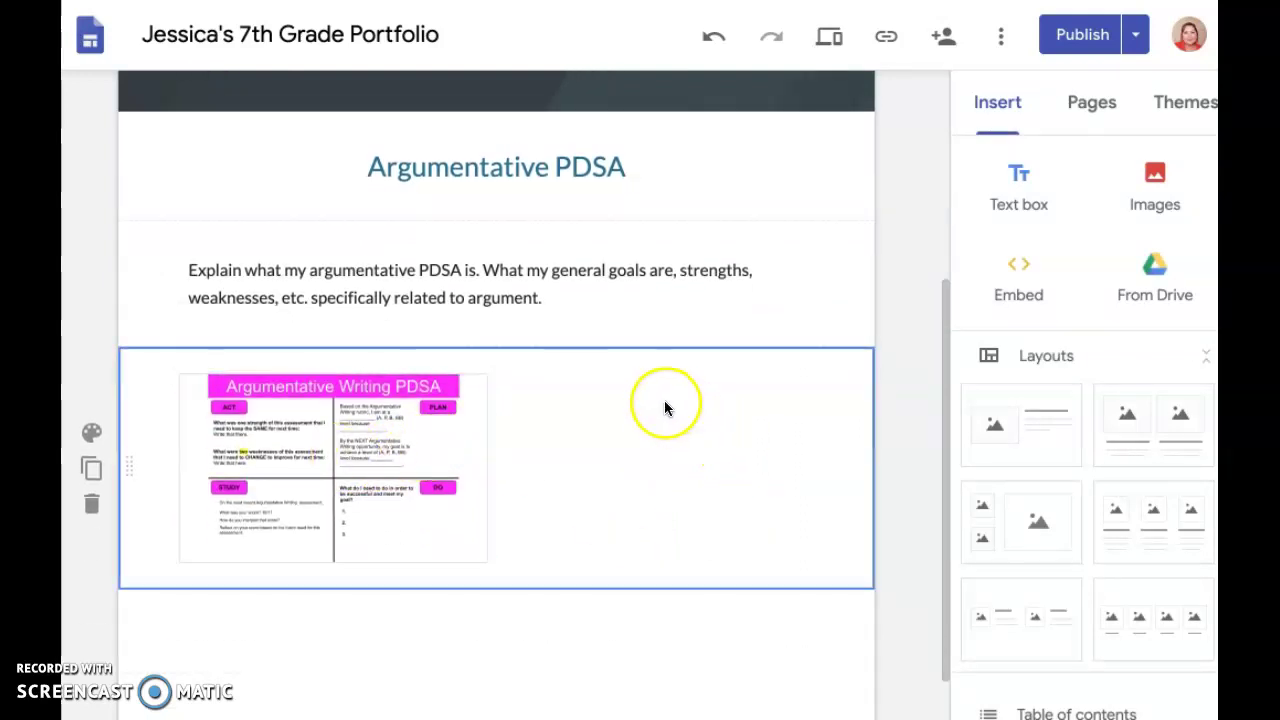
pyautogui.click(530, 458)
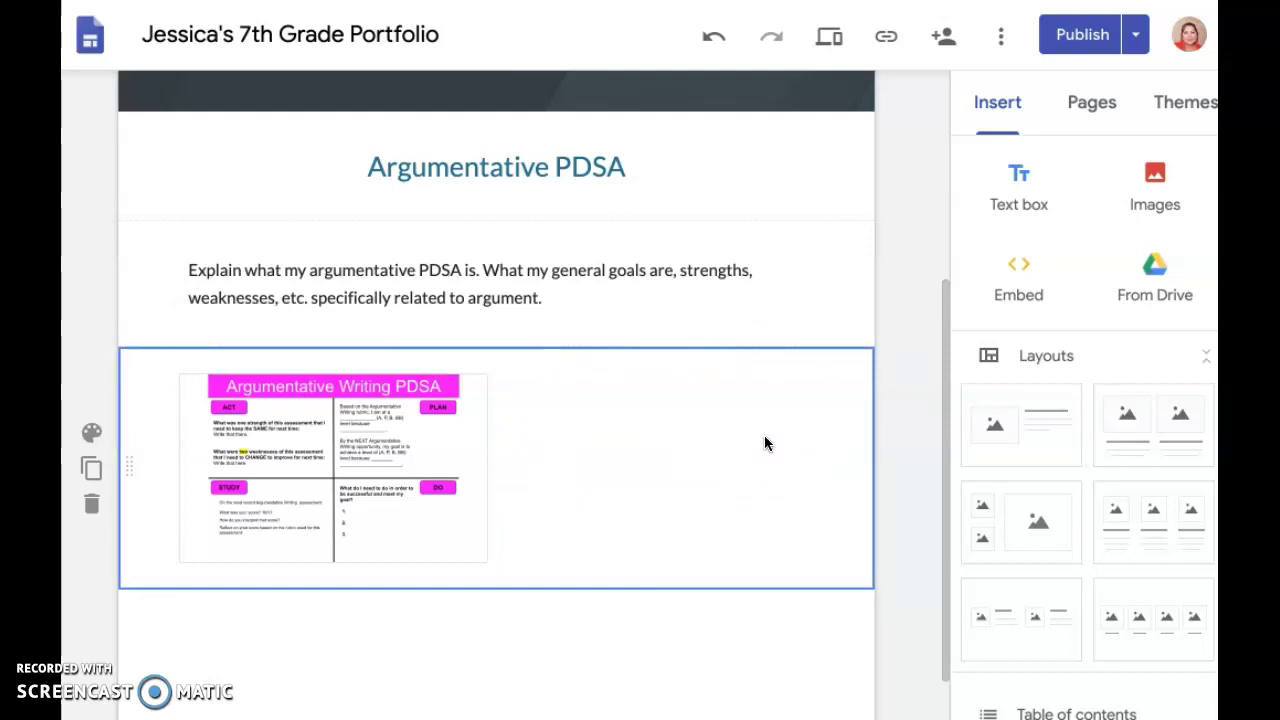
# Search Google Drive for "argumentative pre-assessment" and return to the Unit 1 assignments folder.
pyautogui.click(1155, 275)
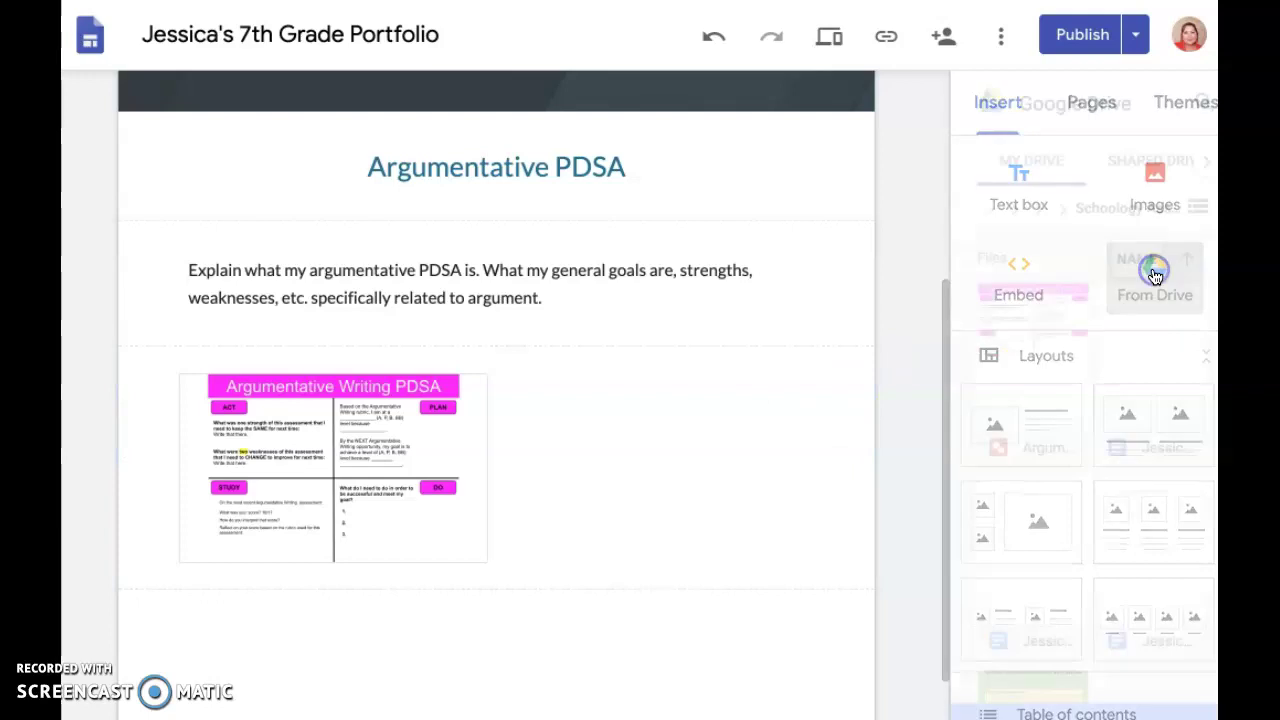
pyautogui.click(1155, 310)
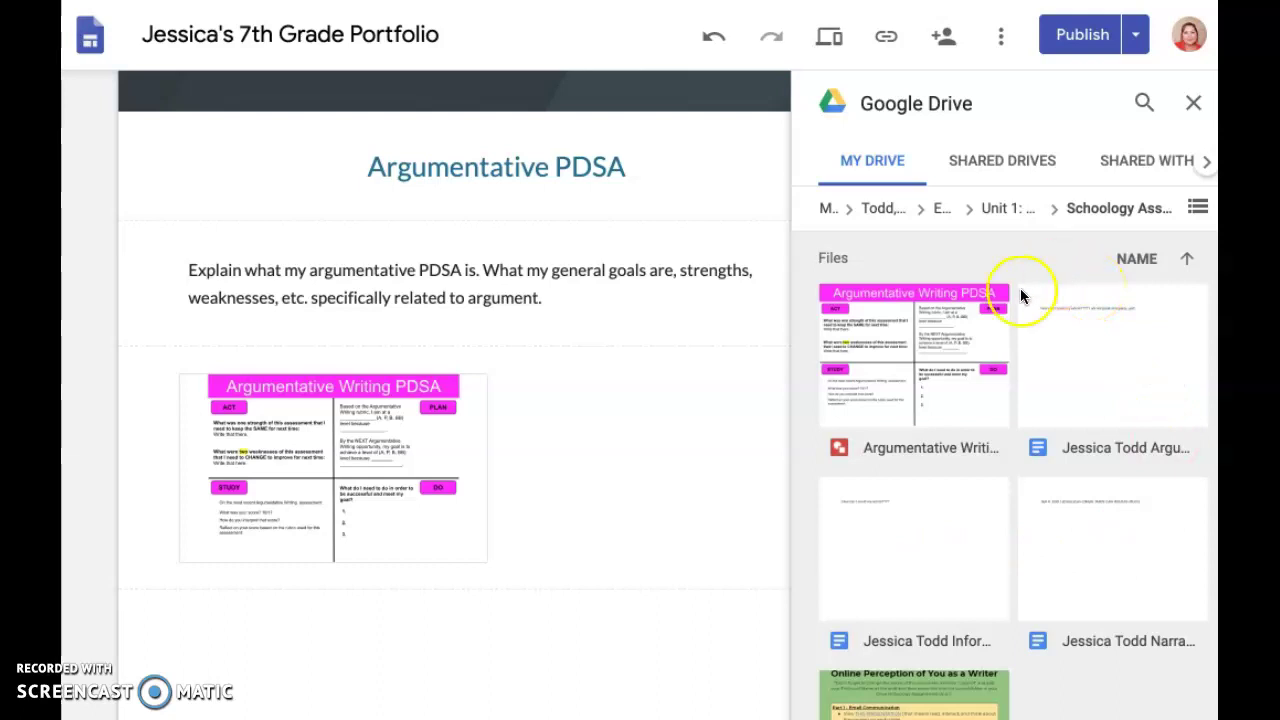
pyautogui.click(1085, 393)
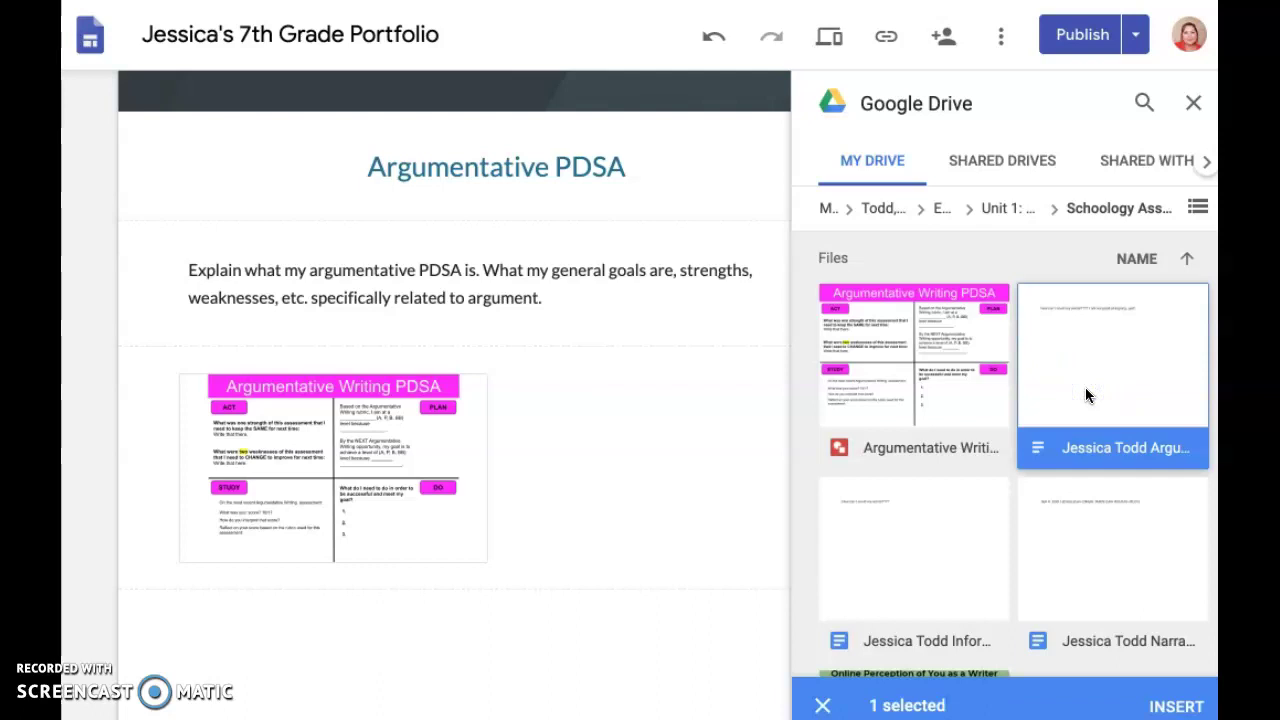
pyautogui.click(1143, 108)
pyautogui.write('argumentative pre-assess')
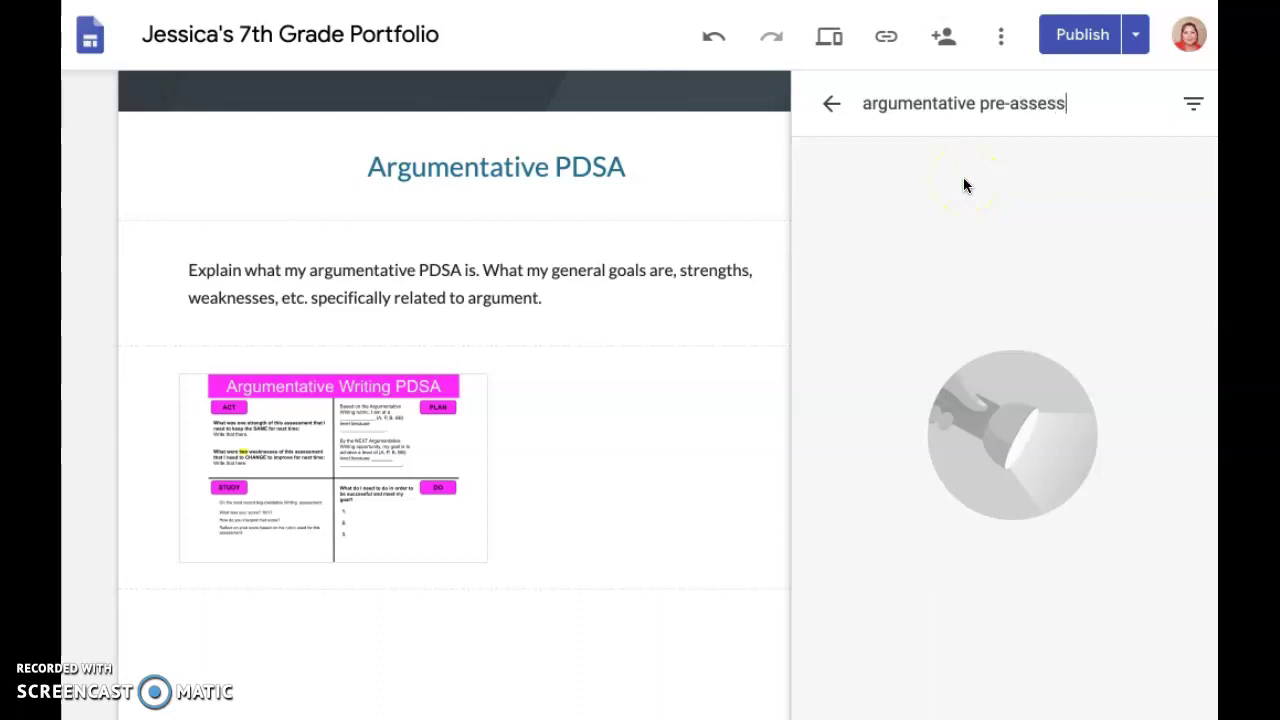
pyautogui.write('ment')
pyautogui.press('Return')
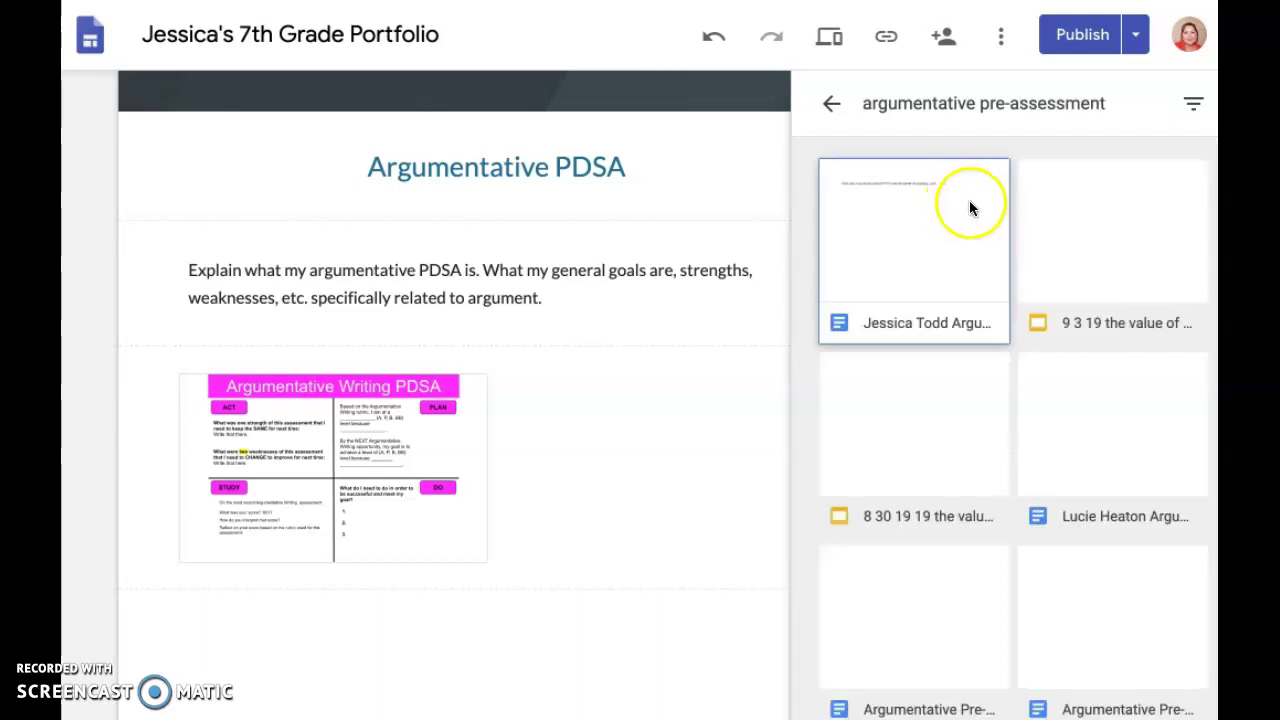
pyautogui.click(828, 103)
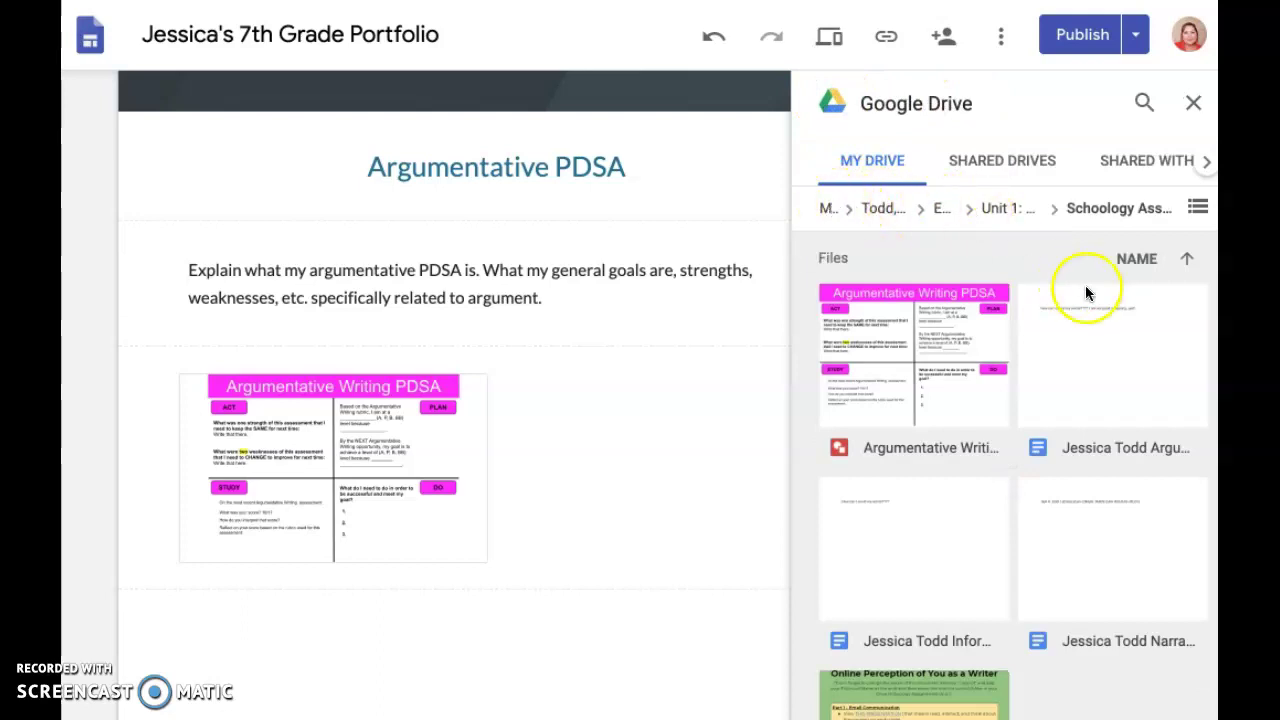
# Insert the student's argumentative pre-assessment document from the Unit 1 assignments folder and place it on the right of the PDSA drawing.
pyautogui.scroll(-1, 980, 294)
pyautogui.click(1070, 315)
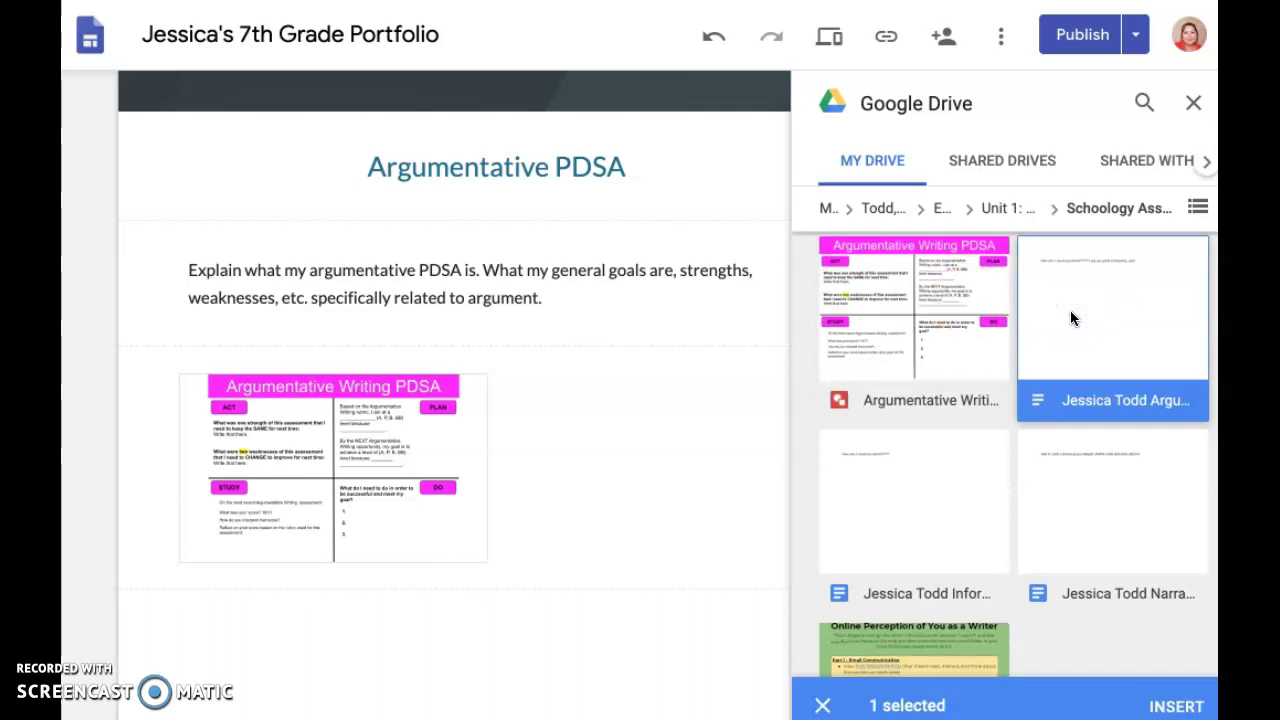
pyautogui.click(1178, 706)
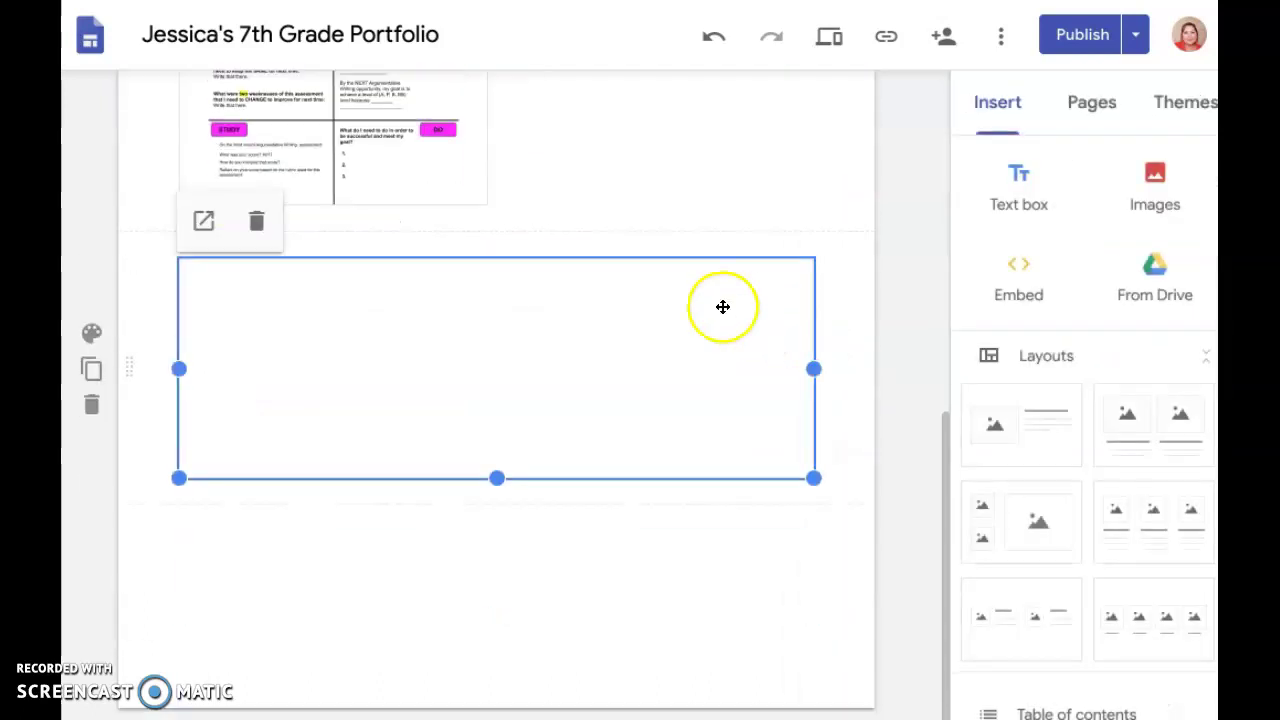
pyautogui.scroll(1, 653, 298)
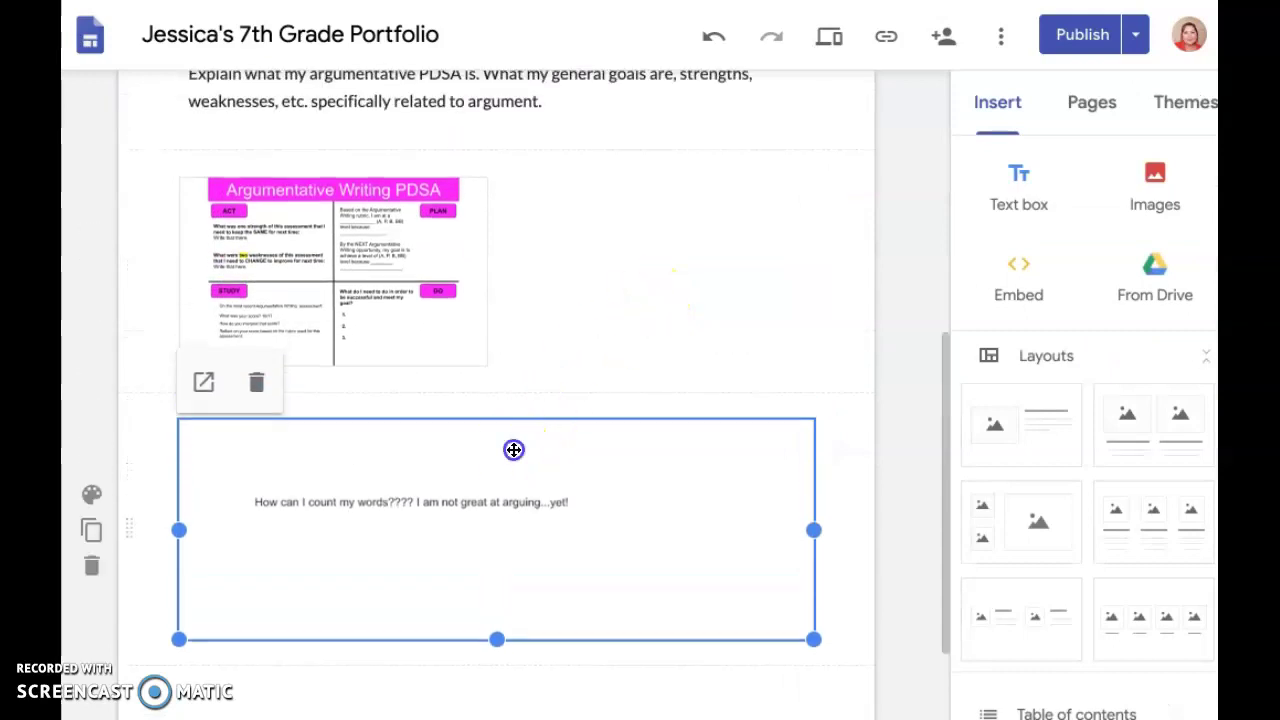
pyautogui.moveTo(677, 245); pyautogui.dragTo(679, 238)
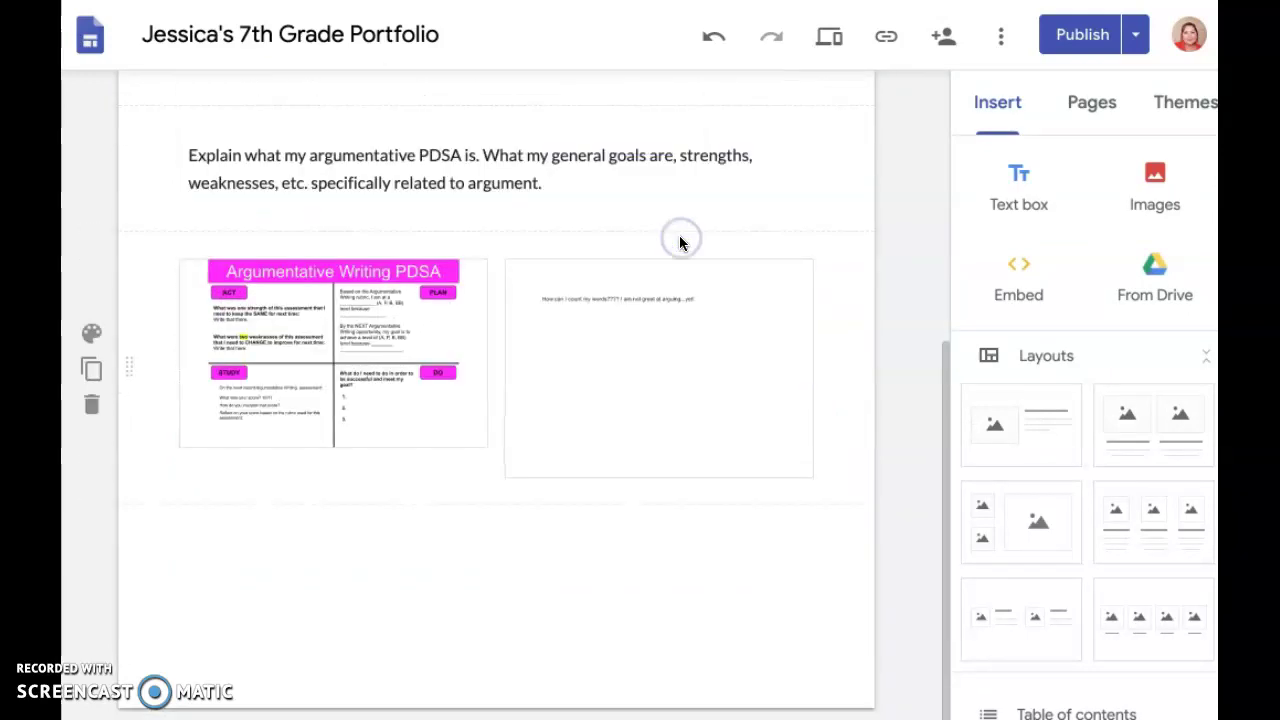
# Increase the height of the Argumentative Writing PDSA drawing to roughly match the document beside it.
pyautogui.click(437, 320)
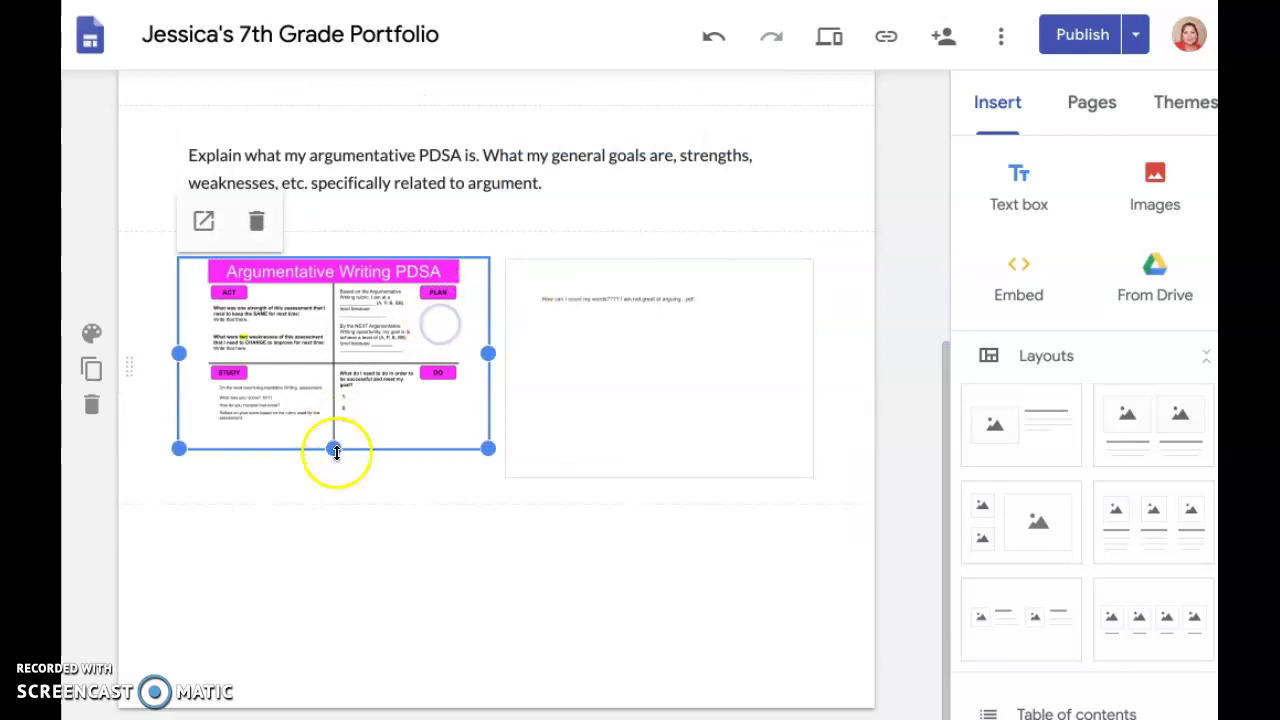
pyautogui.moveTo(336, 470); pyautogui.dragTo(336, 497)
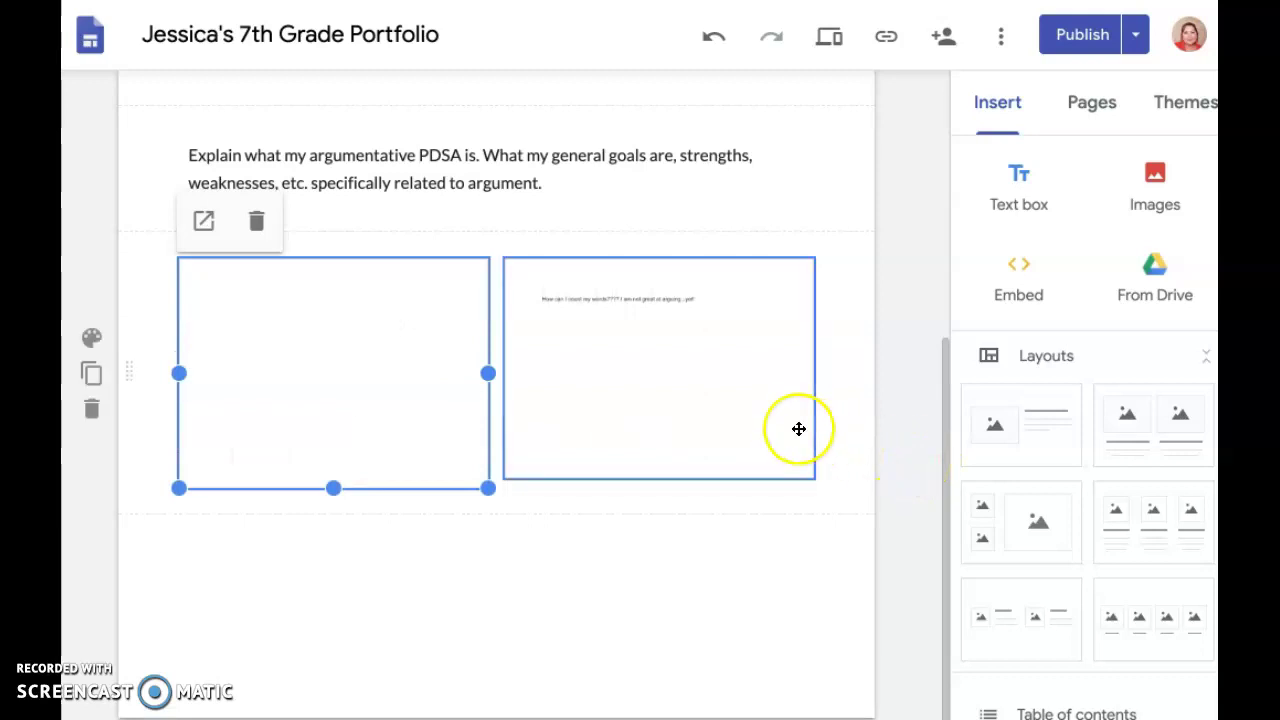
pyautogui.click(928, 451)
# Switch to the Informative/Expository Writing page and insert a text box below its banner.
pyautogui.scroll(2, 928, 451)
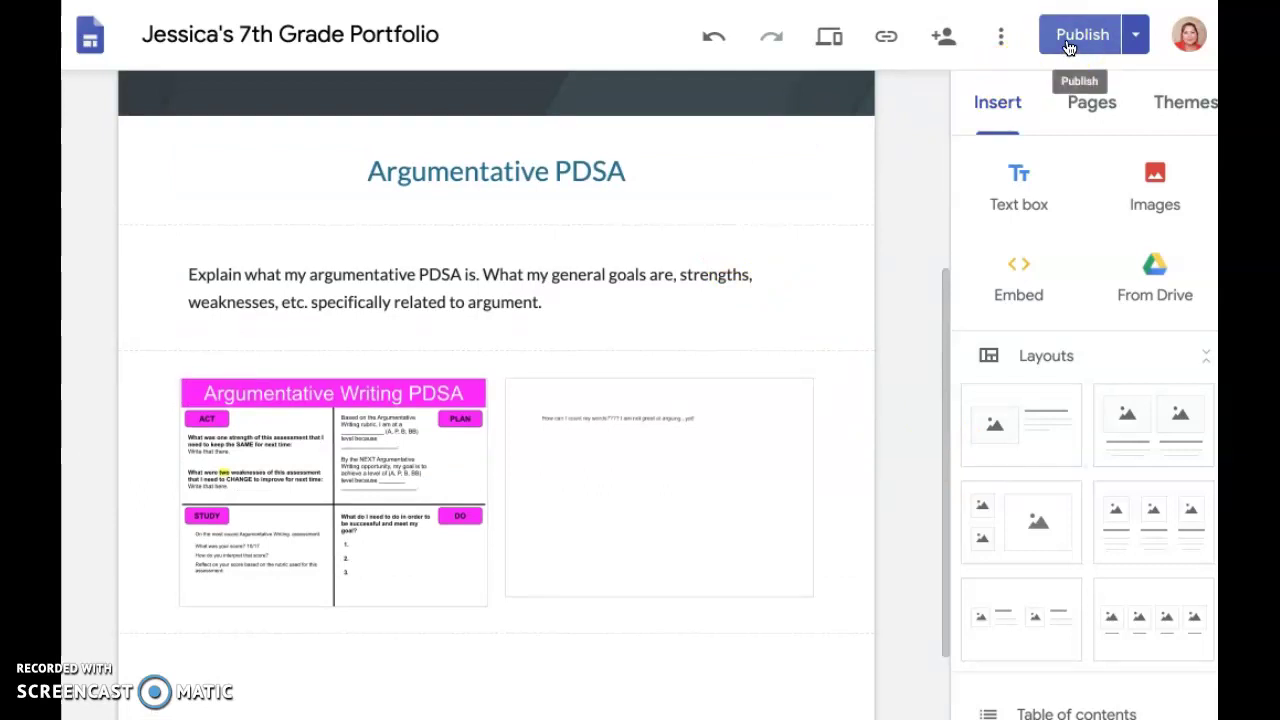
pyautogui.scroll(1, 896, 170)
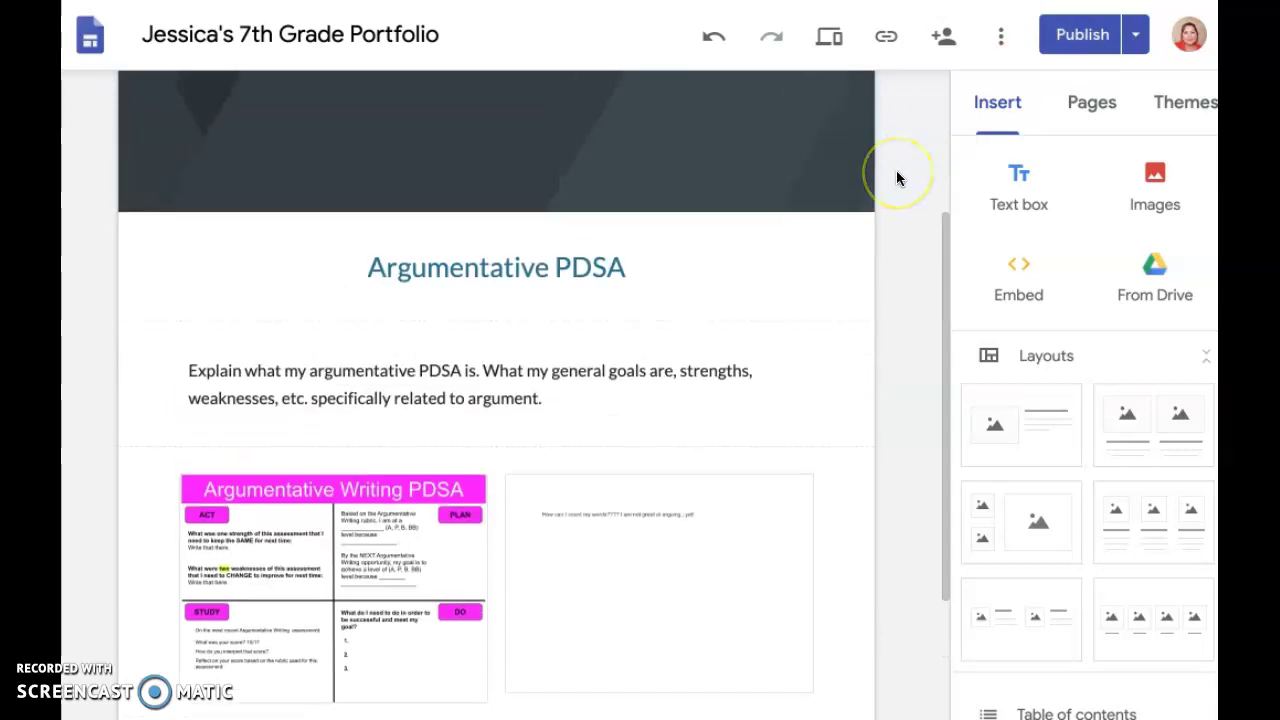
pyautogui.scroll(3, 686, 190)
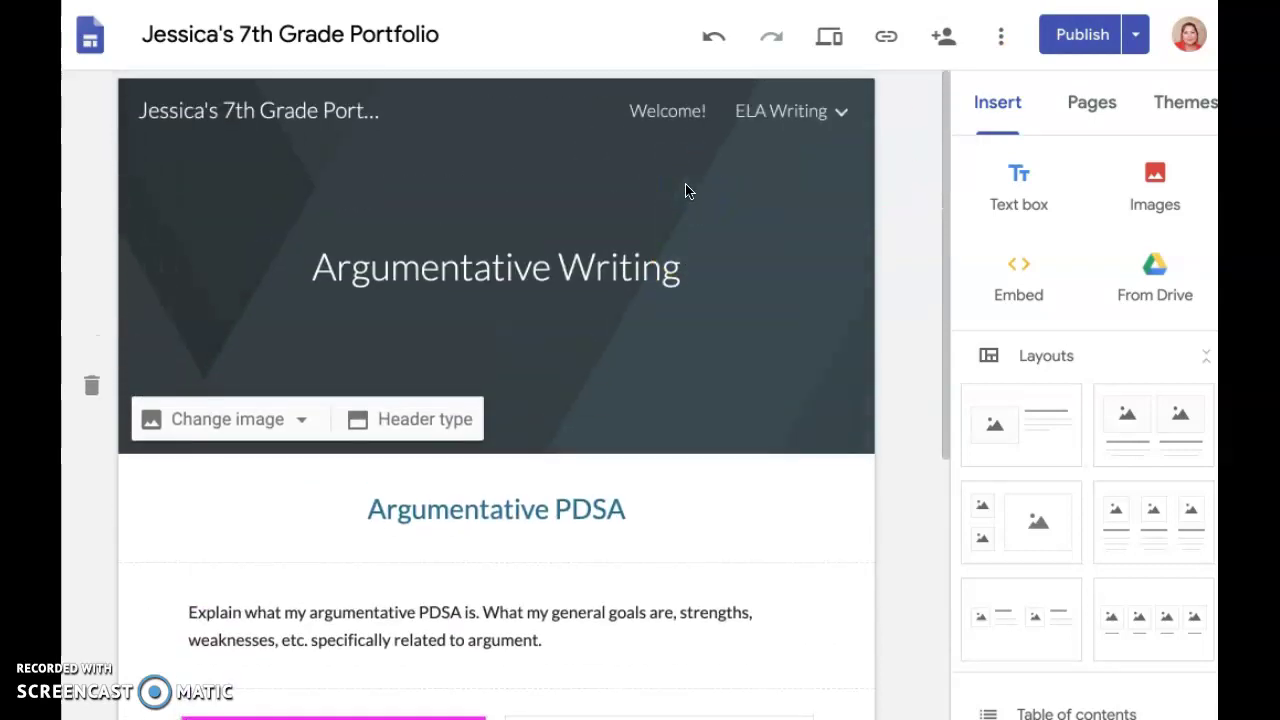
pyautogui.moveTo(817, 115)
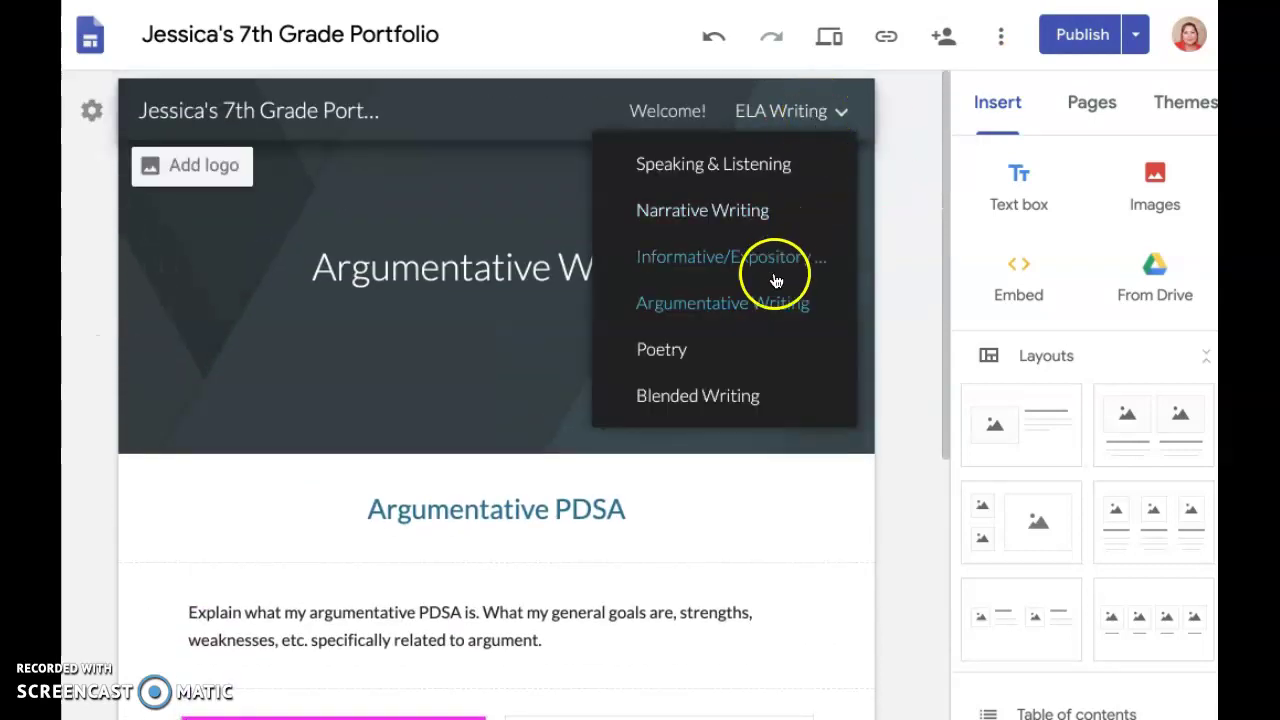
pyautogui.click(727, 270)
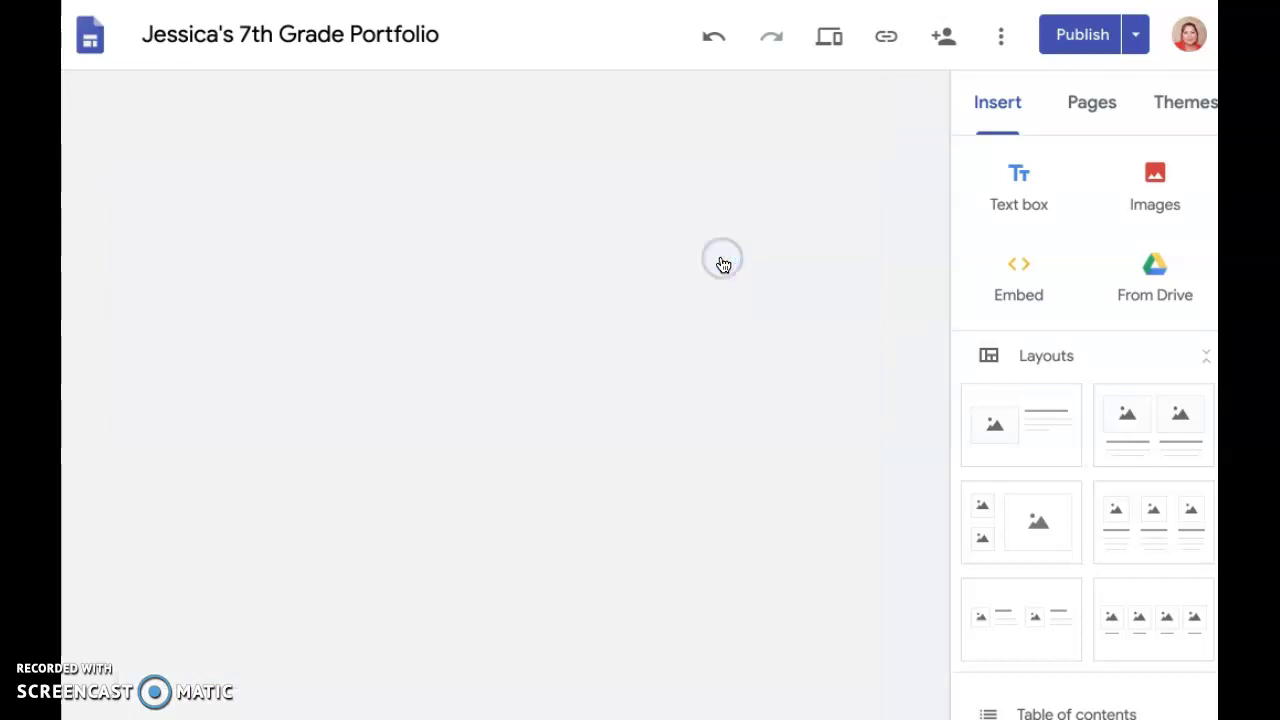
pyautogui.scroll(-1, 826, 332)
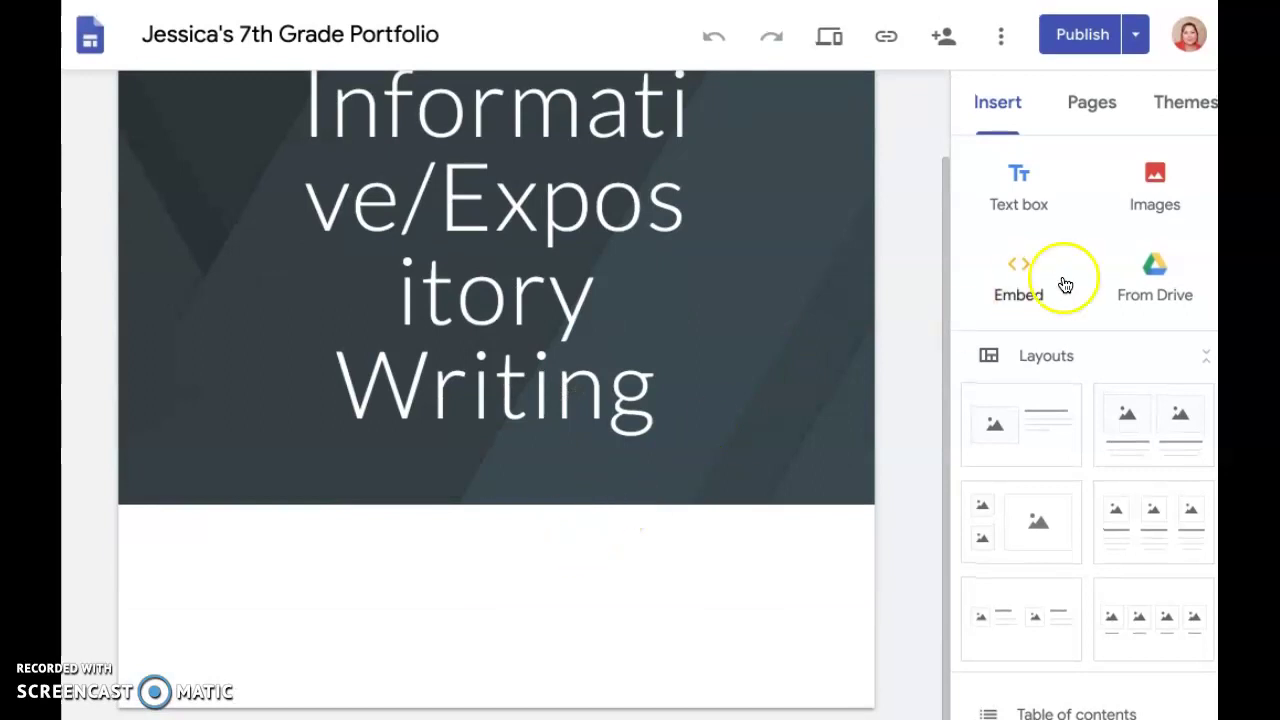
pyautogui.click(1030, 198)
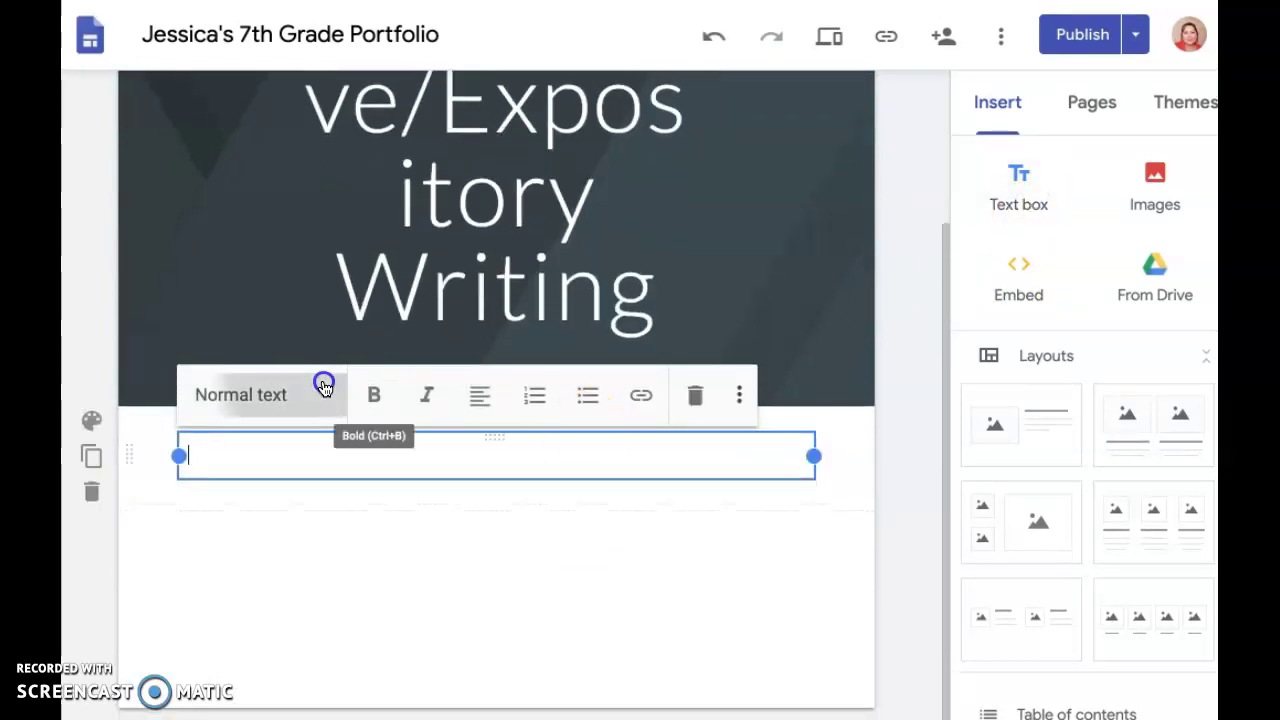